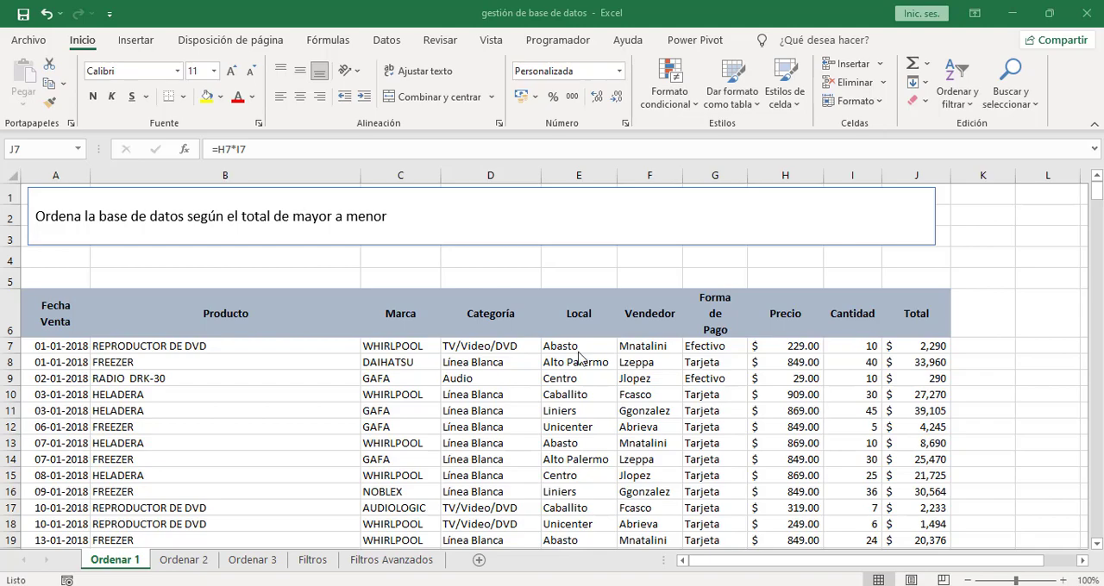
- Sort the database on the Ordenar 1 sheet by the Total column from largest to smallest
click(38, 231)
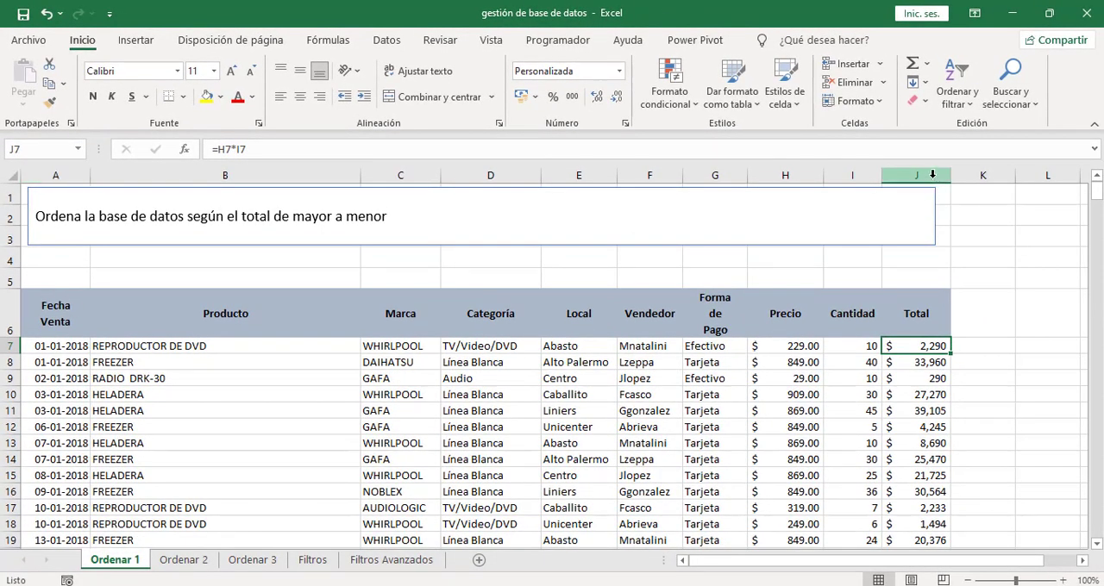
mouse_move(1097, 191)
mouse_down()
mouse_move(1096, 473)
mouse_move(1096, 192)
mouse_up()
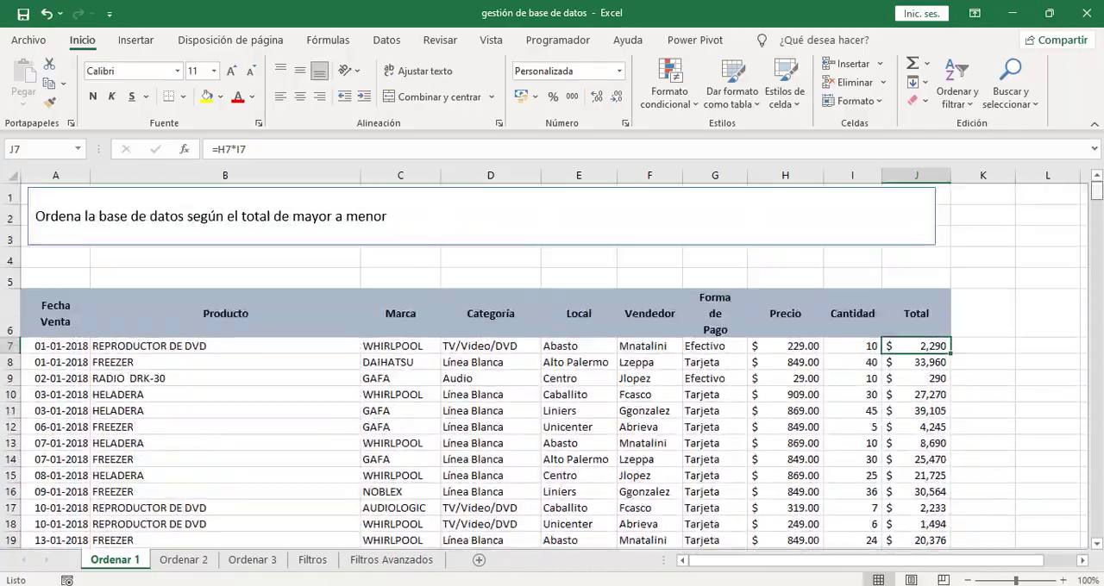
click(715, 373)
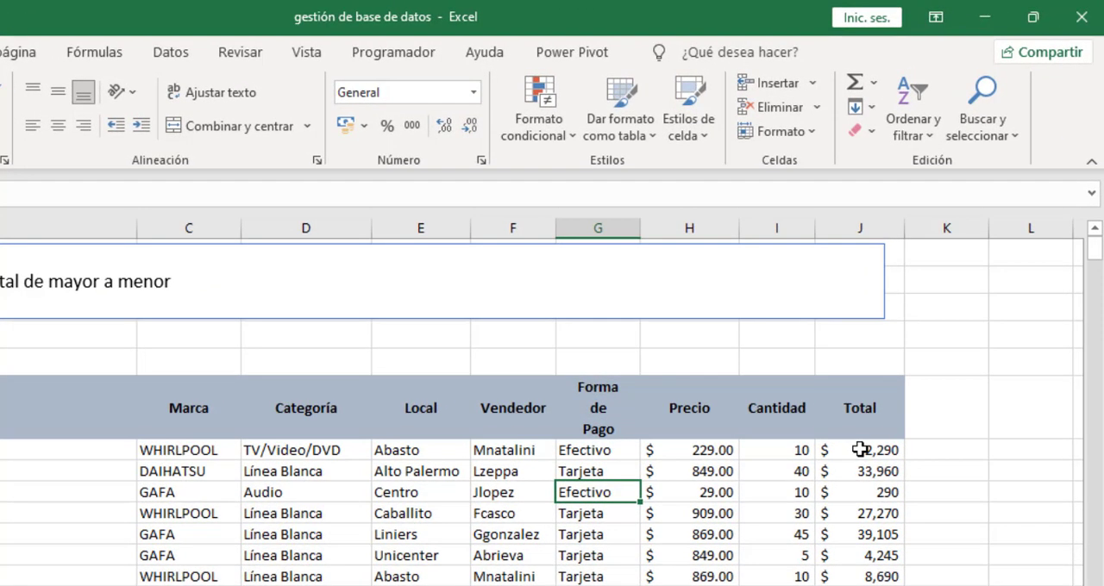
click(860, 451)
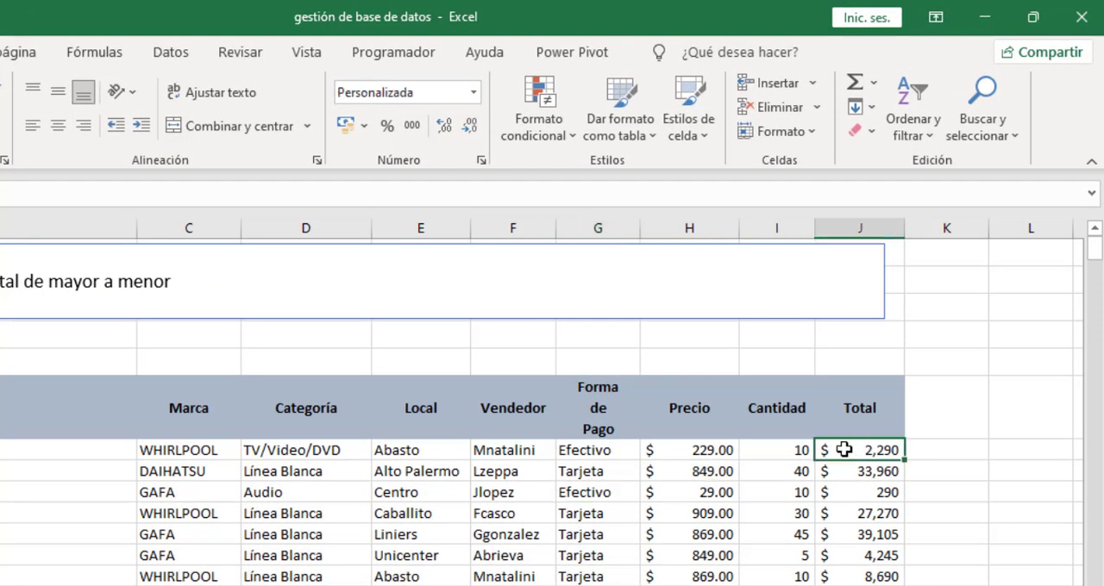
click(175, 53)
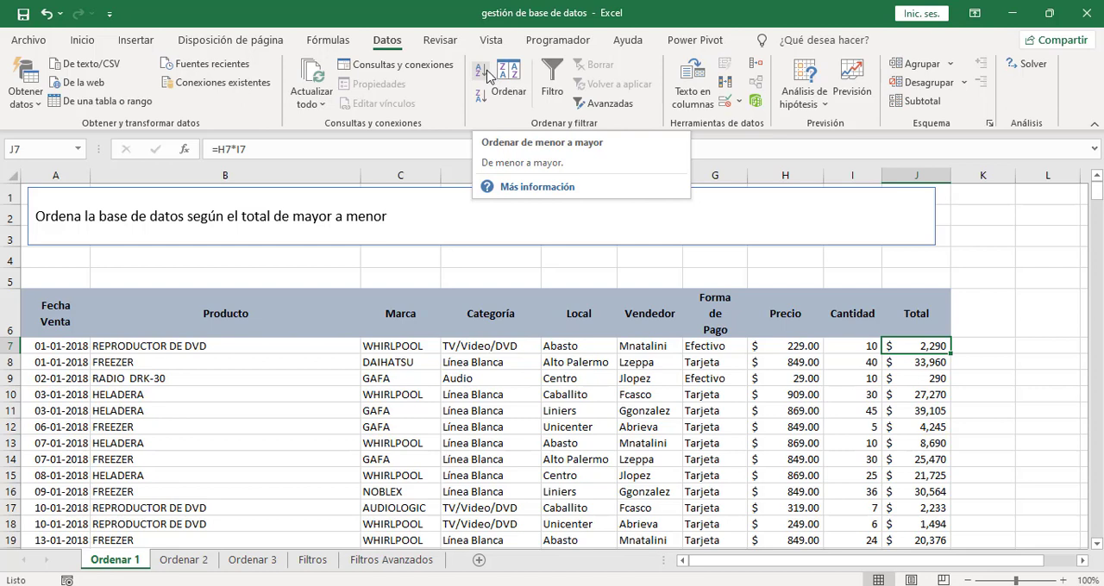
click(484, 103)
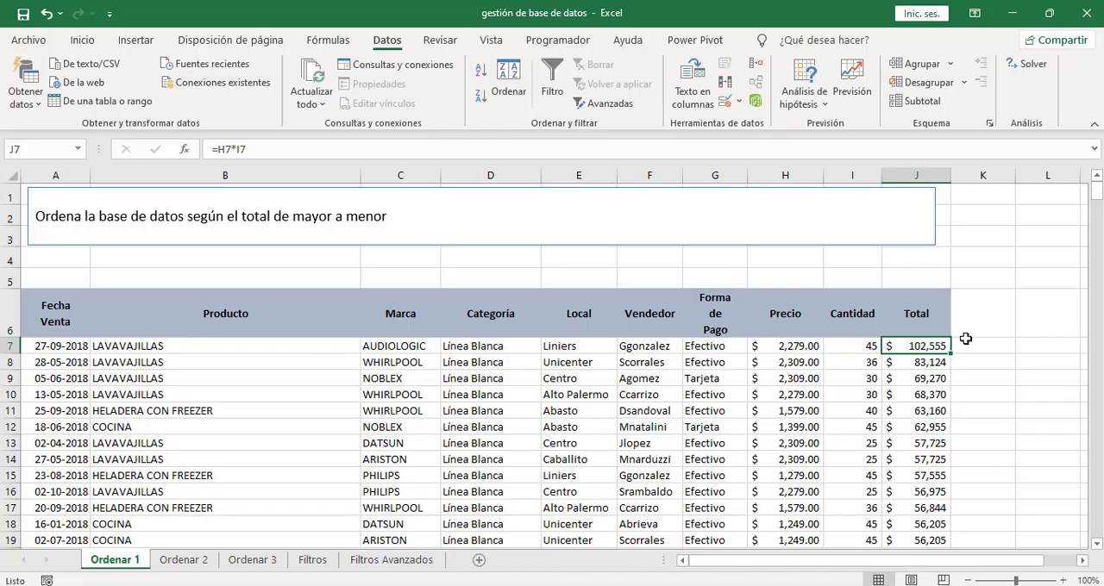
- Sort the database on the Ordenar 1 sheet by the Local column from A to Z
drag(1097, 195, 571, 289)
click(574, 347)
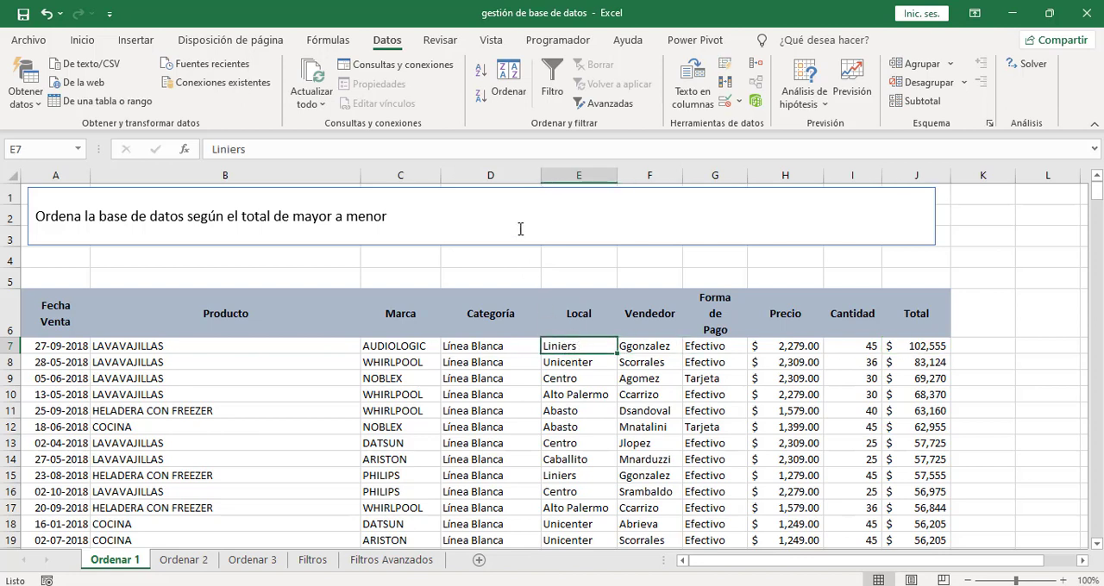
click(481, 76)
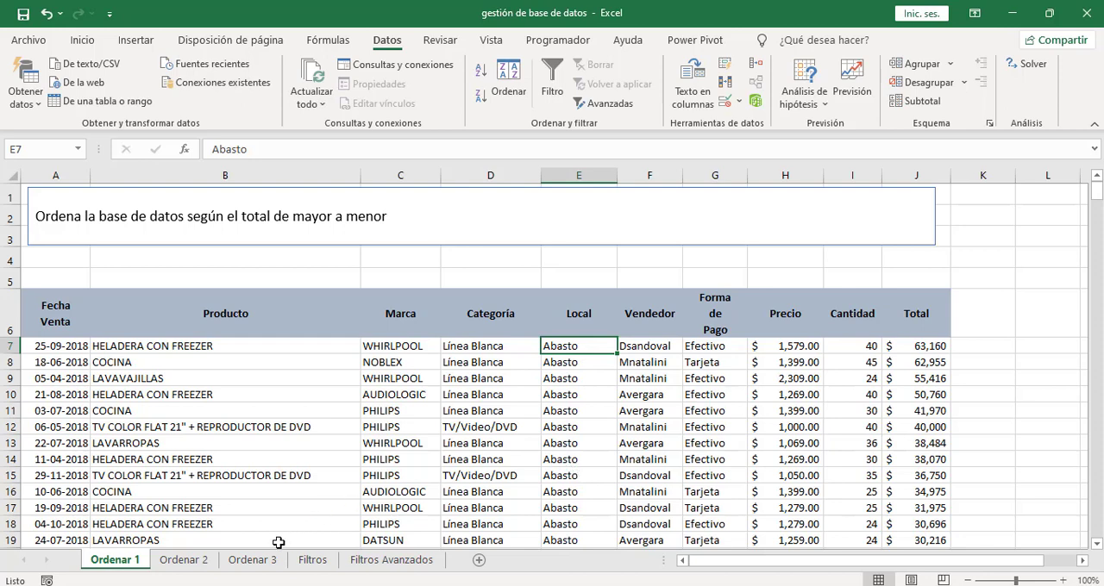
- Start a custom sort of the Ordenar 2 database with Categoría as the first level, by cell values in Z to A order
click(184, 560)
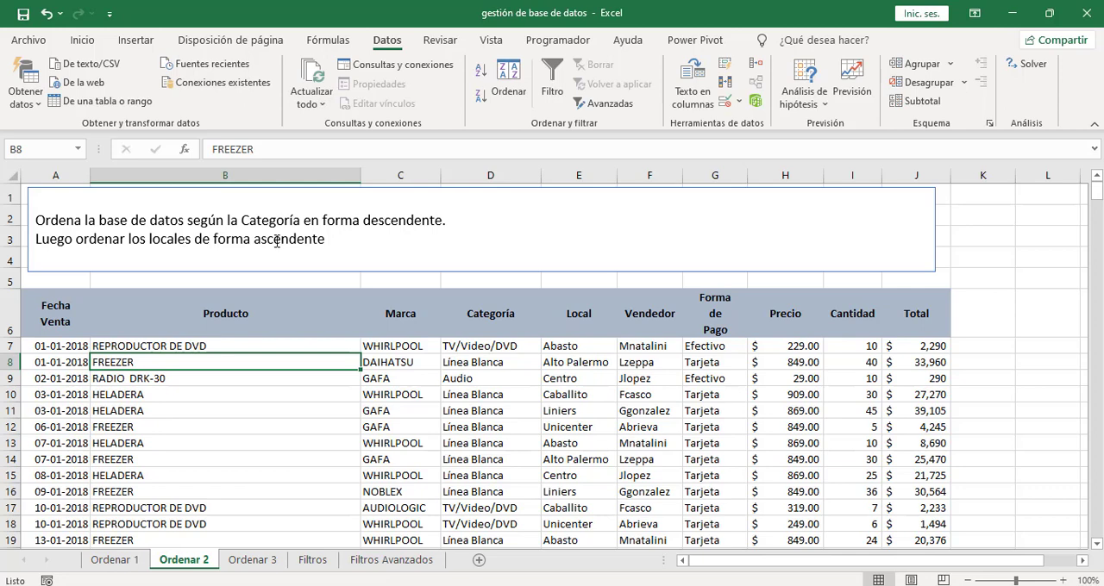
click(457, 408)
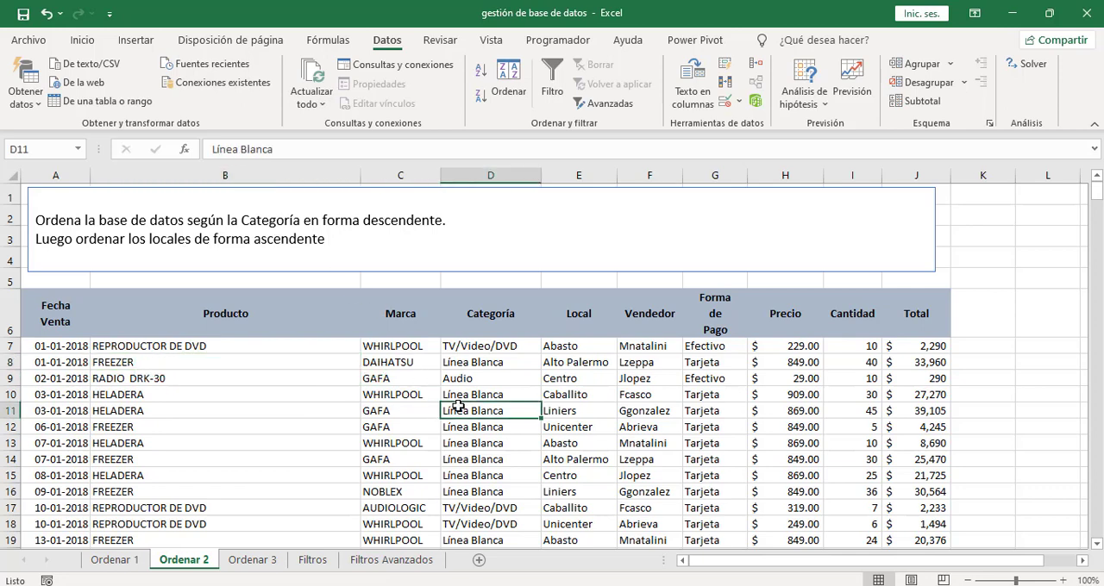
click(471, 361)
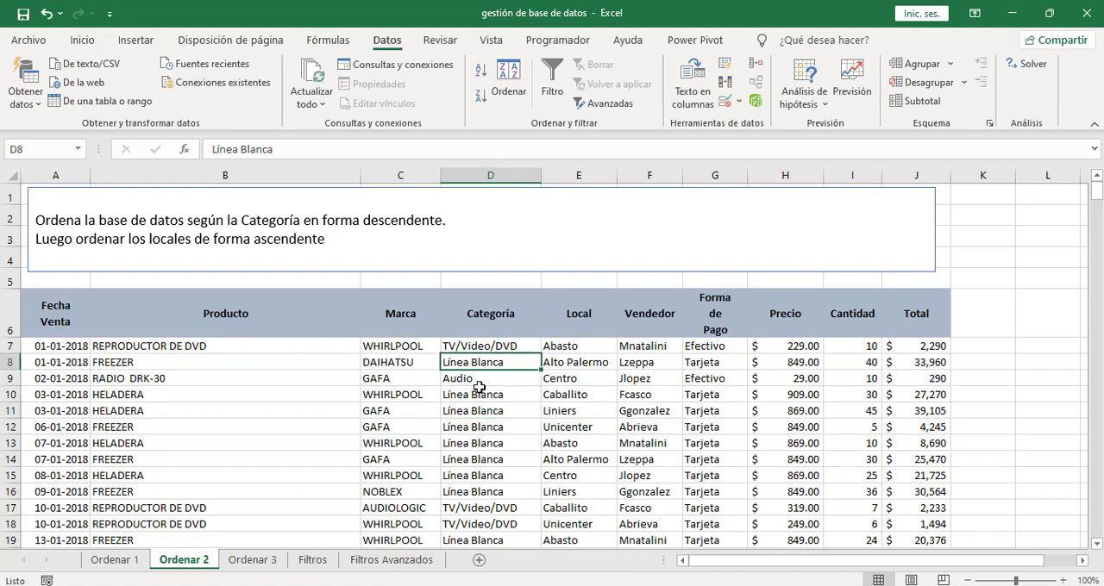
click(478, 388)
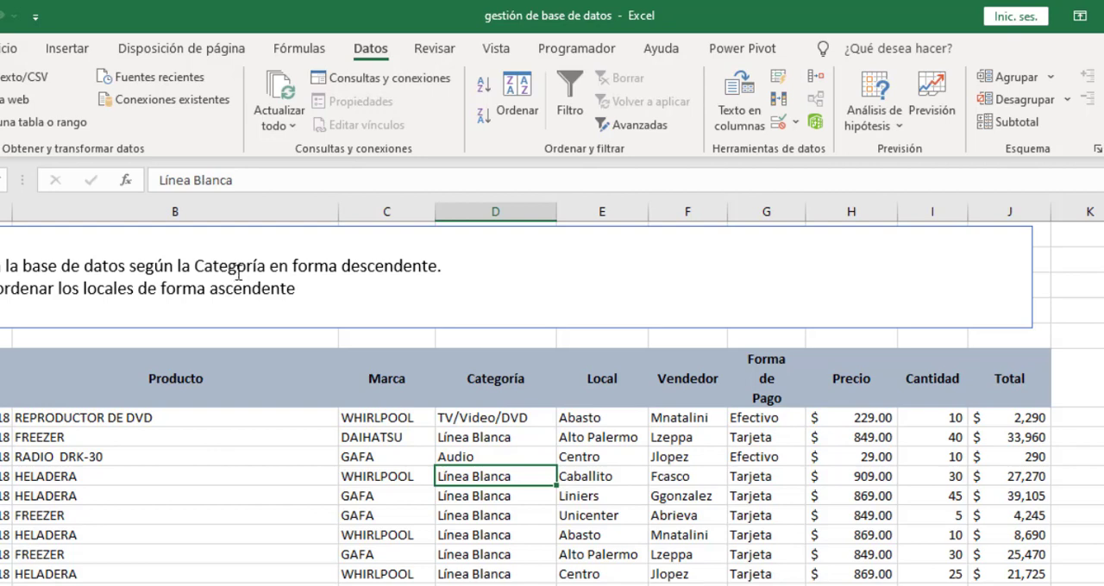
click(518, 117)
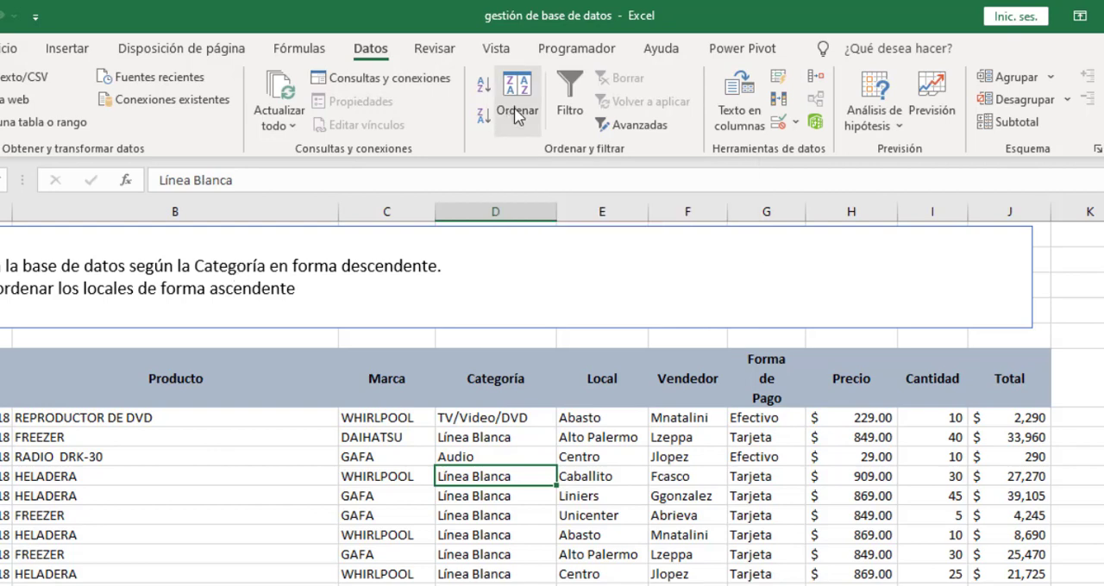
drag(469, 302, 776, 347)
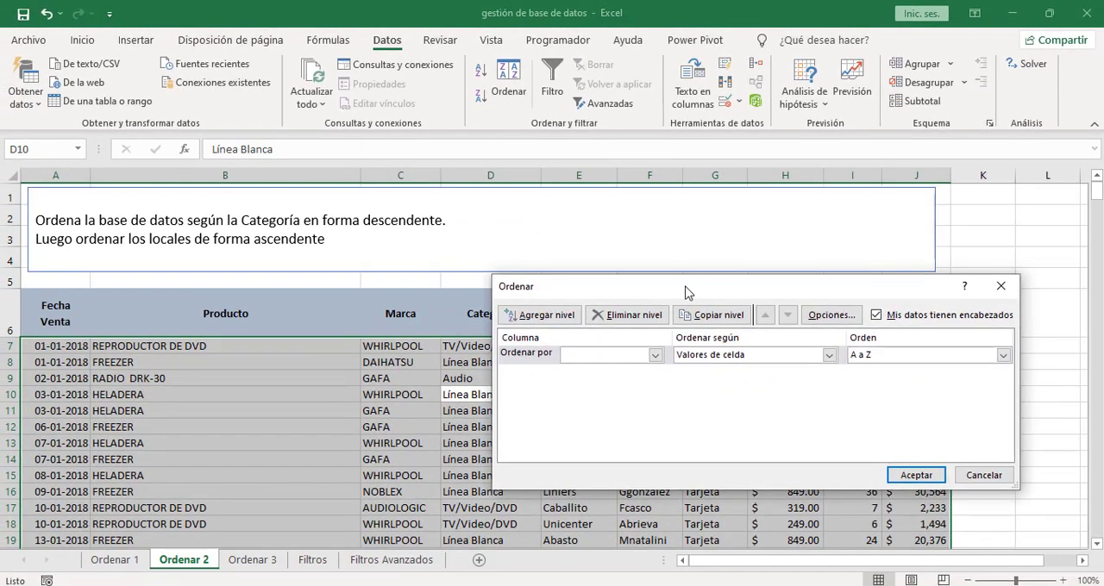
drag(714, 294, 665, 288)
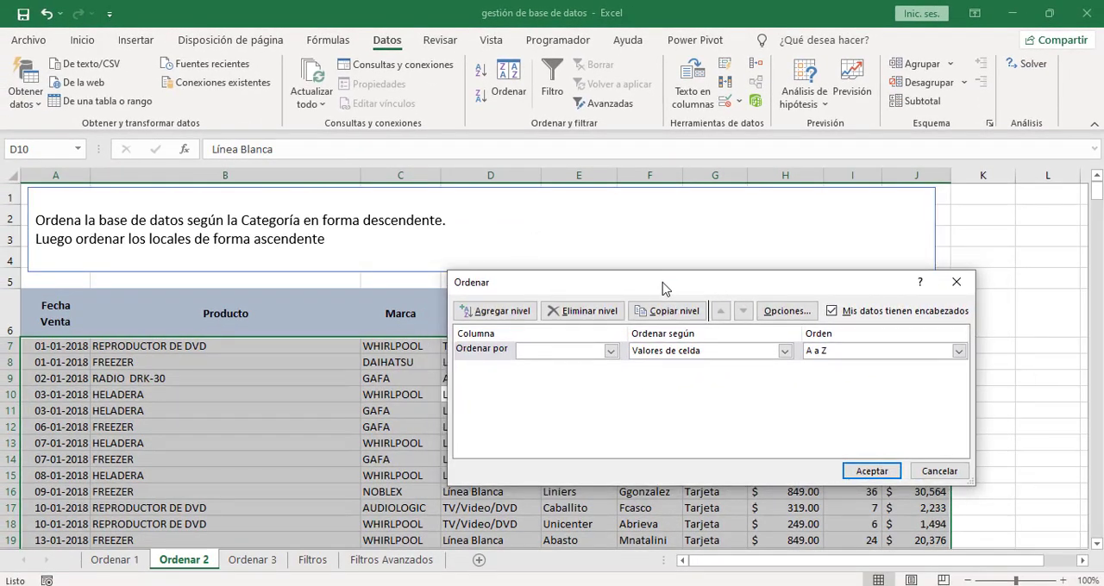
click(568, 358)
click(546, 401)
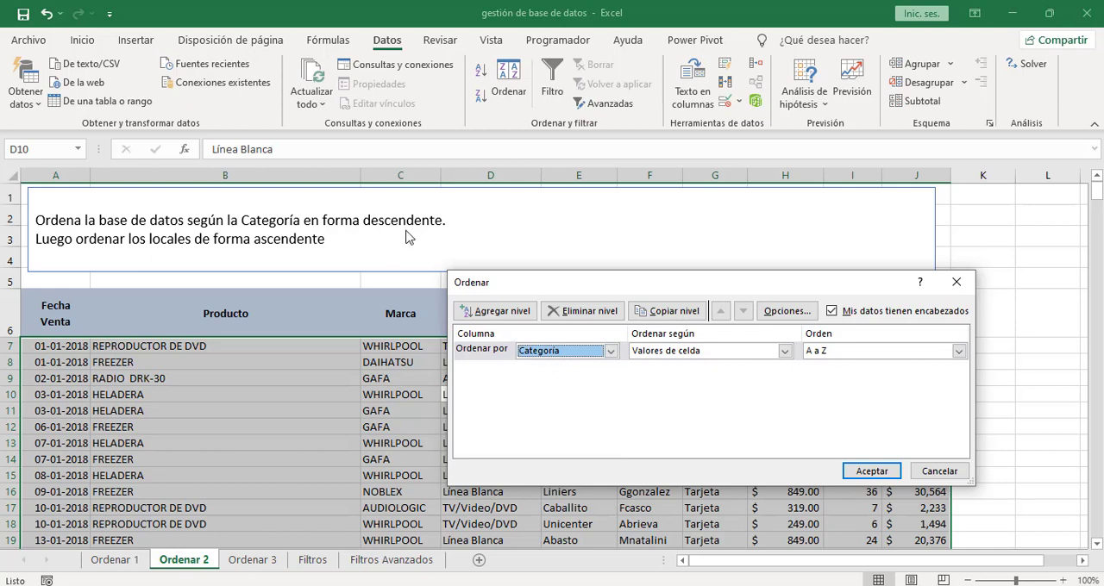
click(675, 351)
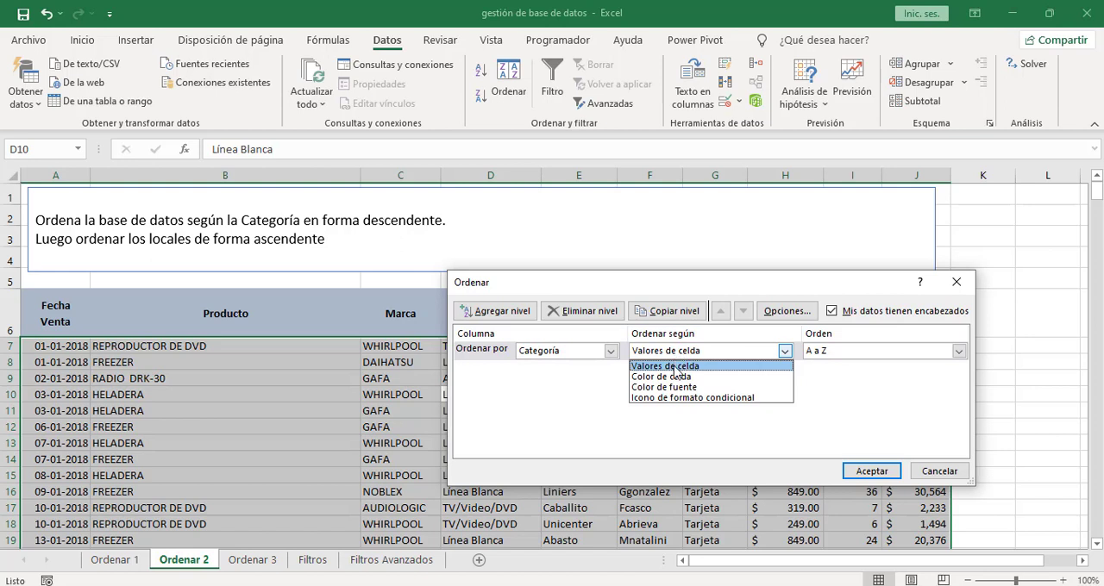
click(675, 368)
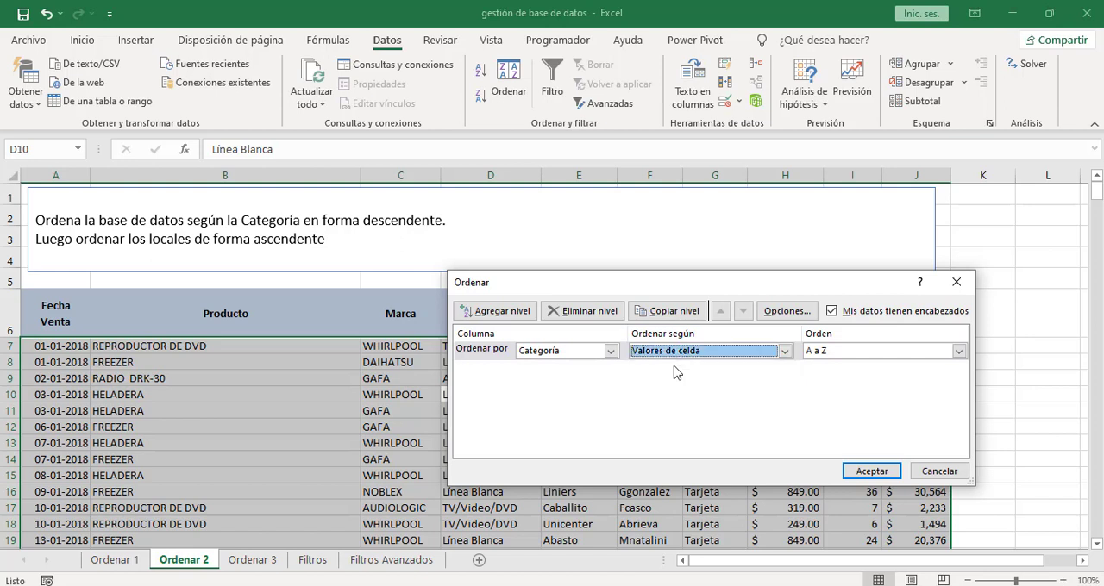
click(829, 357)
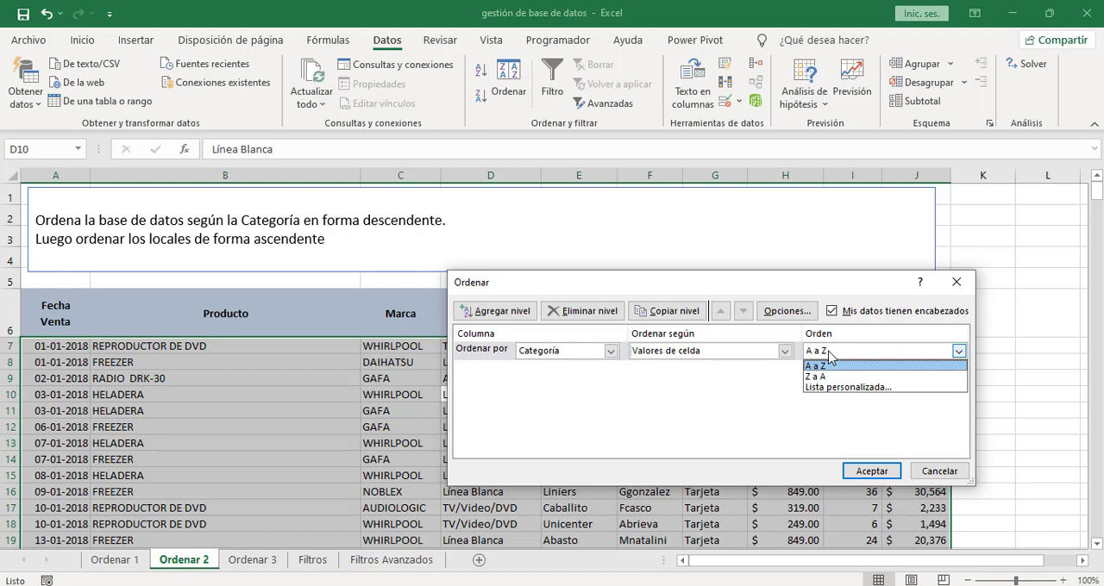
click(814, 378)
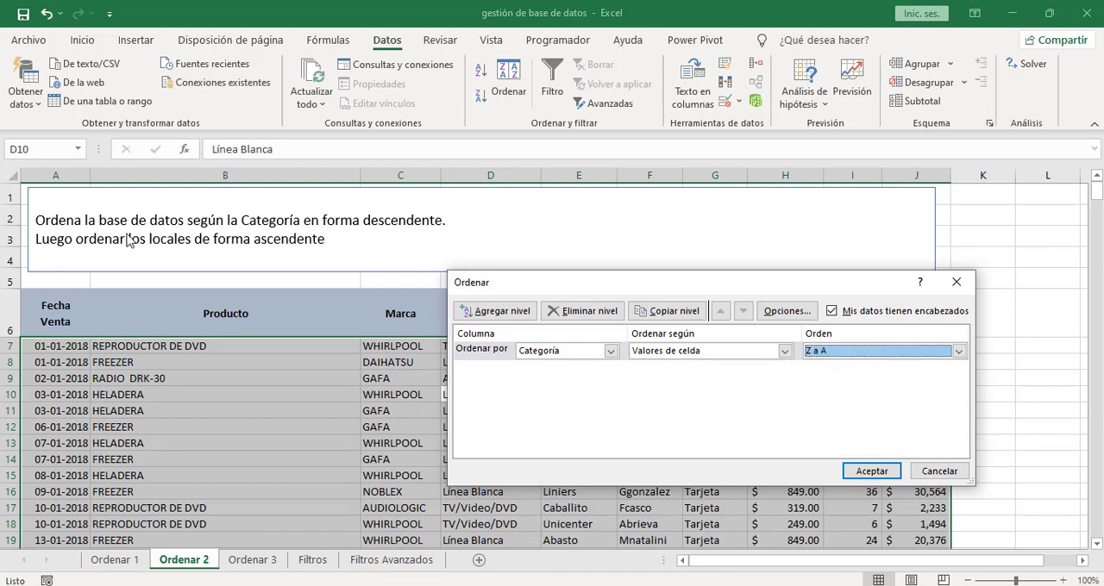
- Add Local as a second sort level in A to Z order and apply the two-level sort
click(503, 312)
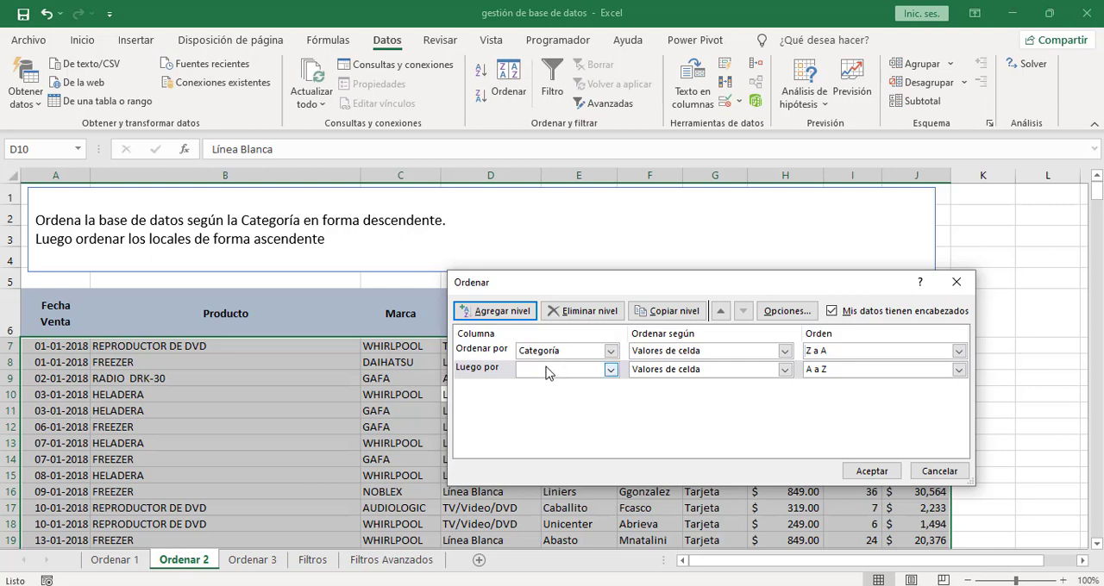
click(547, 370)
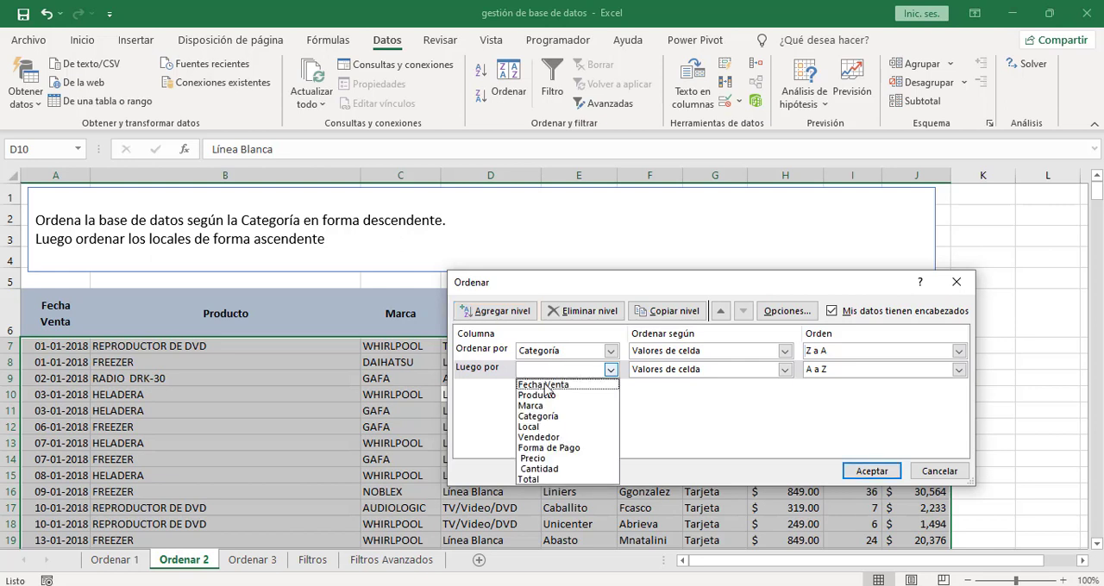
click(528, 427)
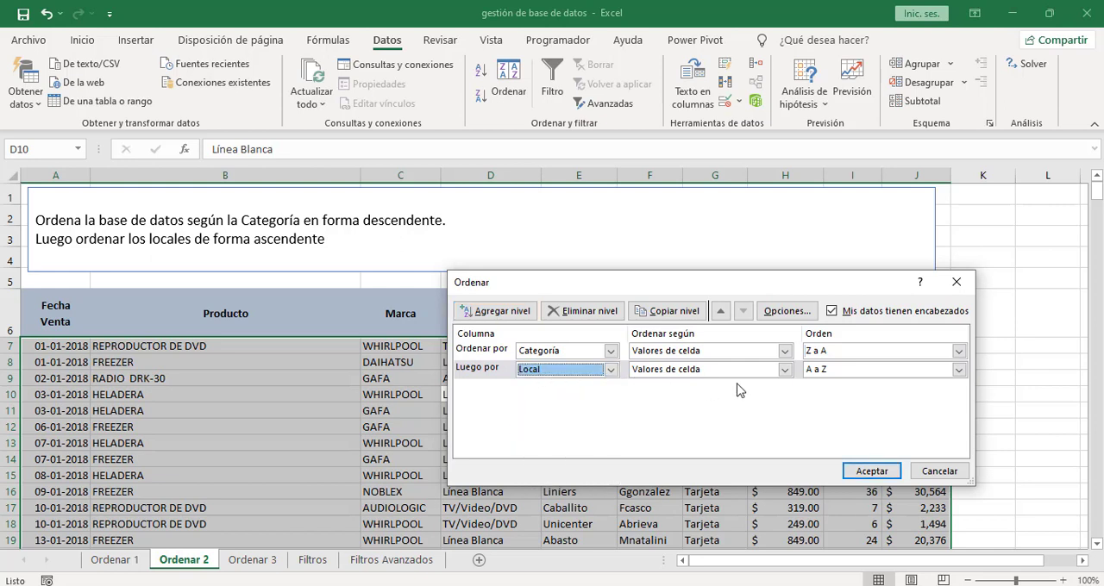
click(822, 371)
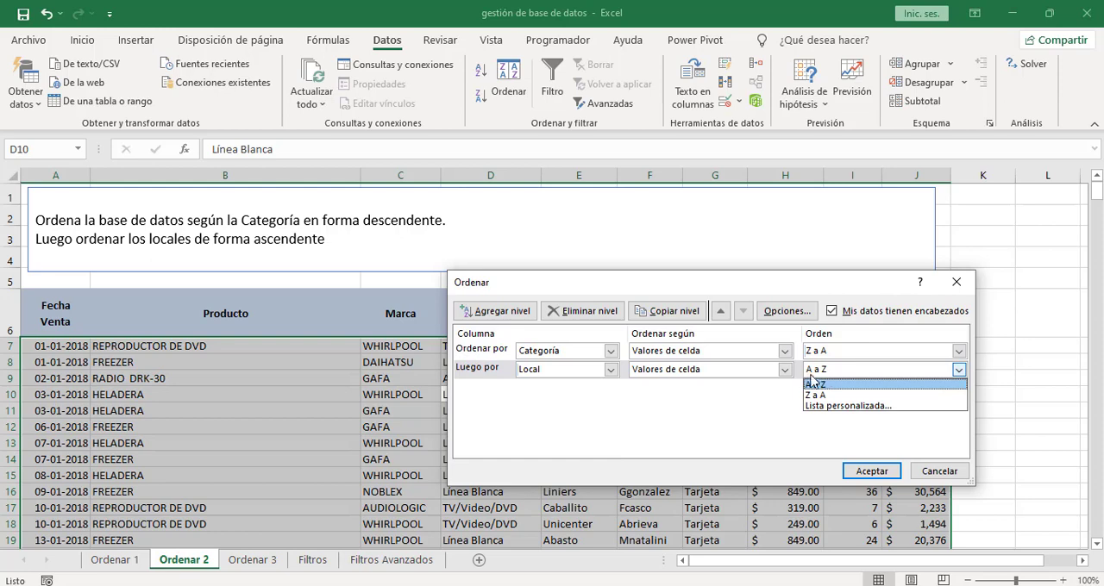
click(818, 388)
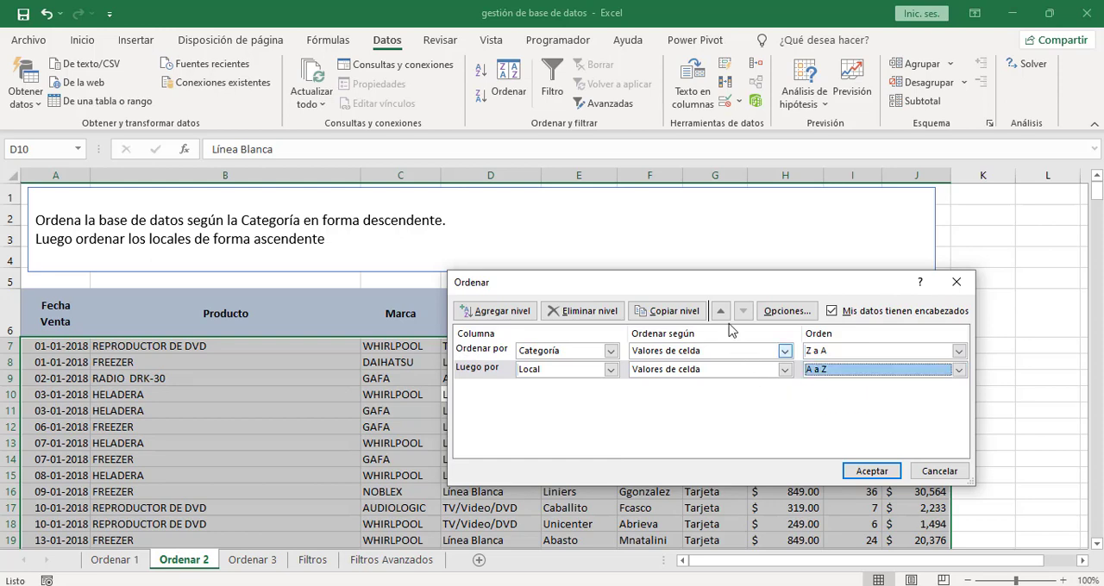
drag(714, 288, 811, 173)
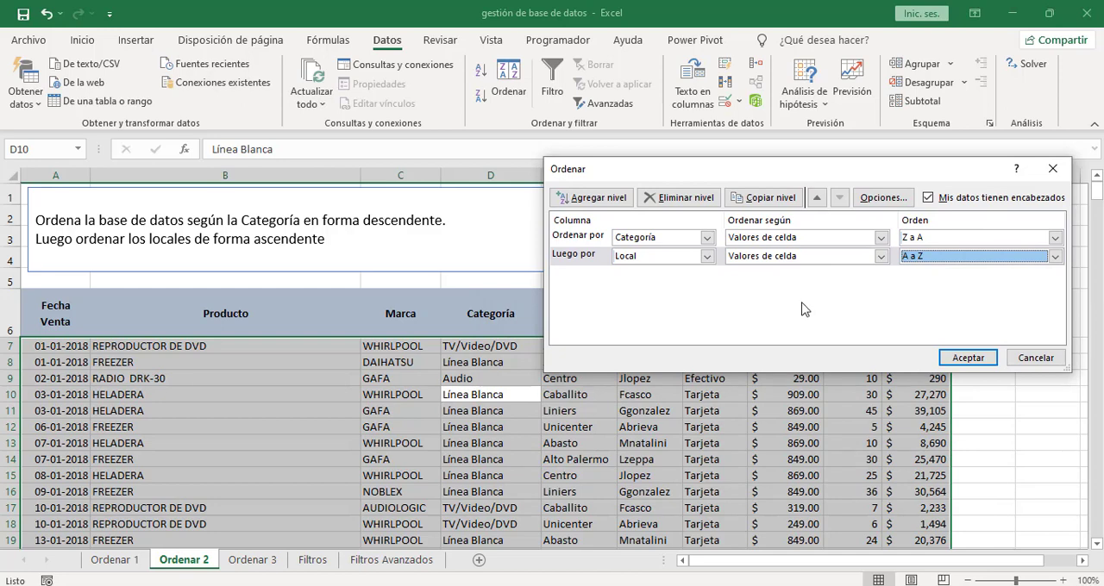
click(964, 364)
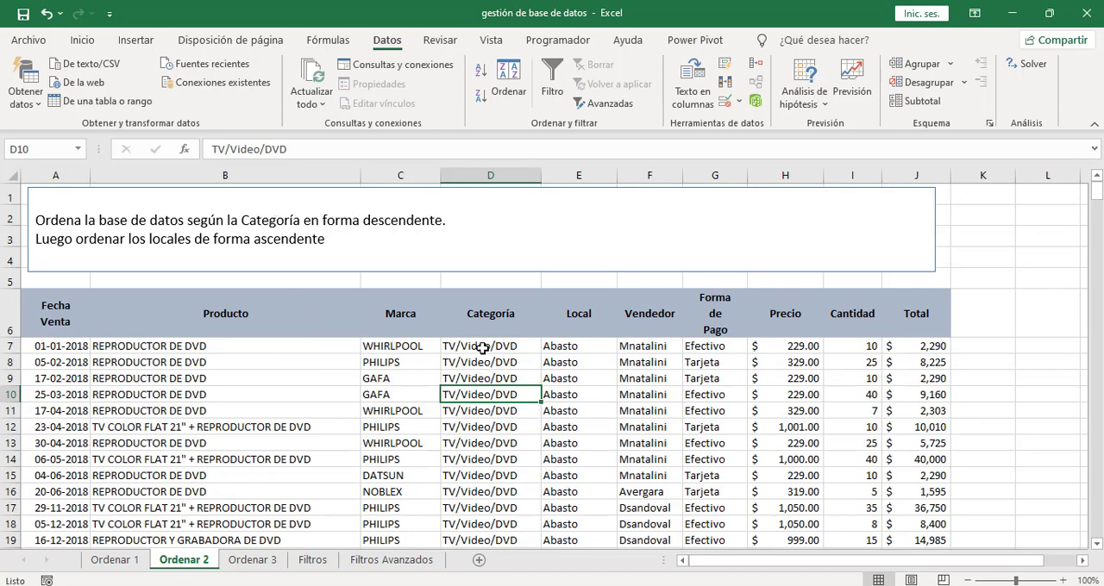
- Check the order of the Categoría and Local columns, from the TV/Video/DVD rows into the Línea Blanca rows
drag(483, 343, 586, 303)
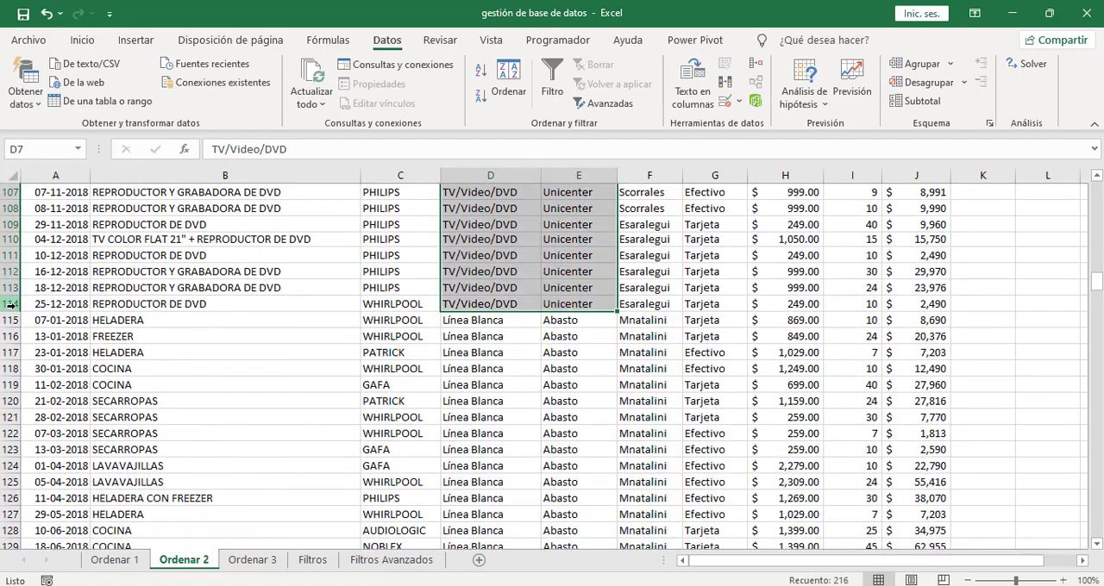
drag(1095, 282, 1098, 191)
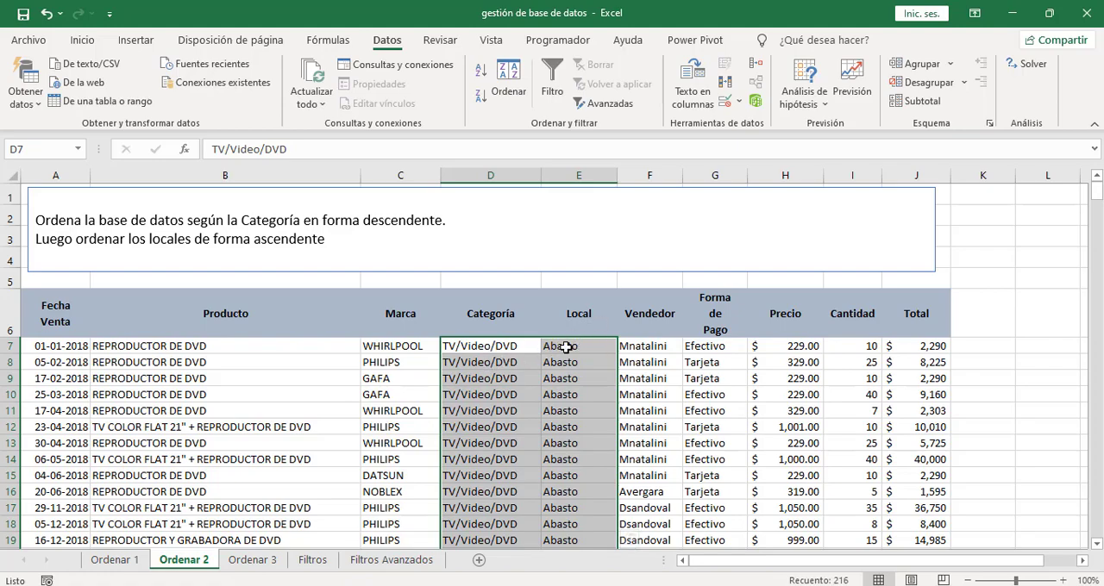
drag(1092, 195, 1092, 284)
drag(475, 337, 468, 442)
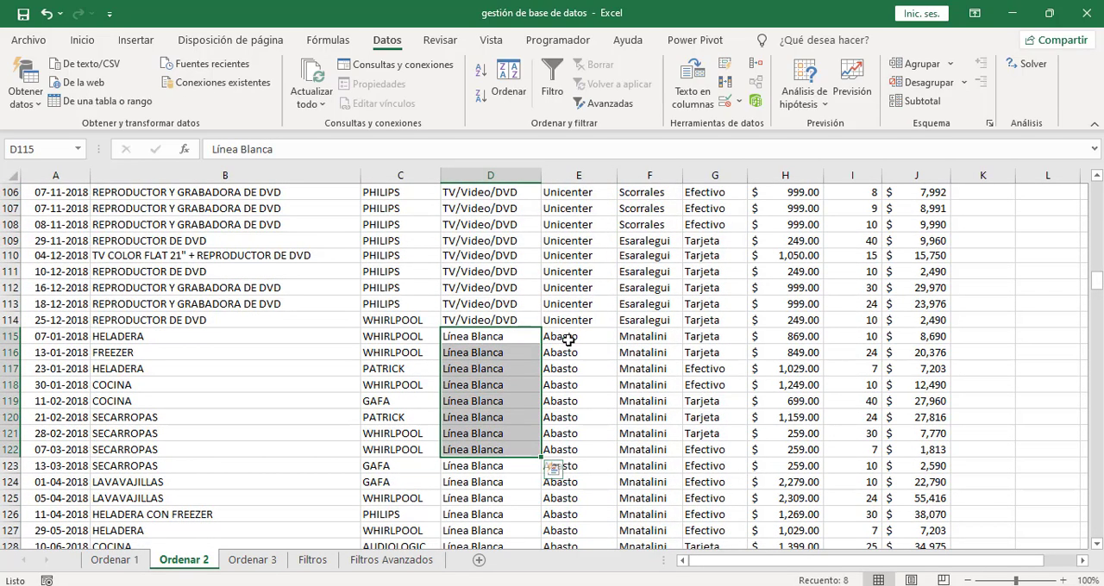
drag(560, 337, 562, 495)
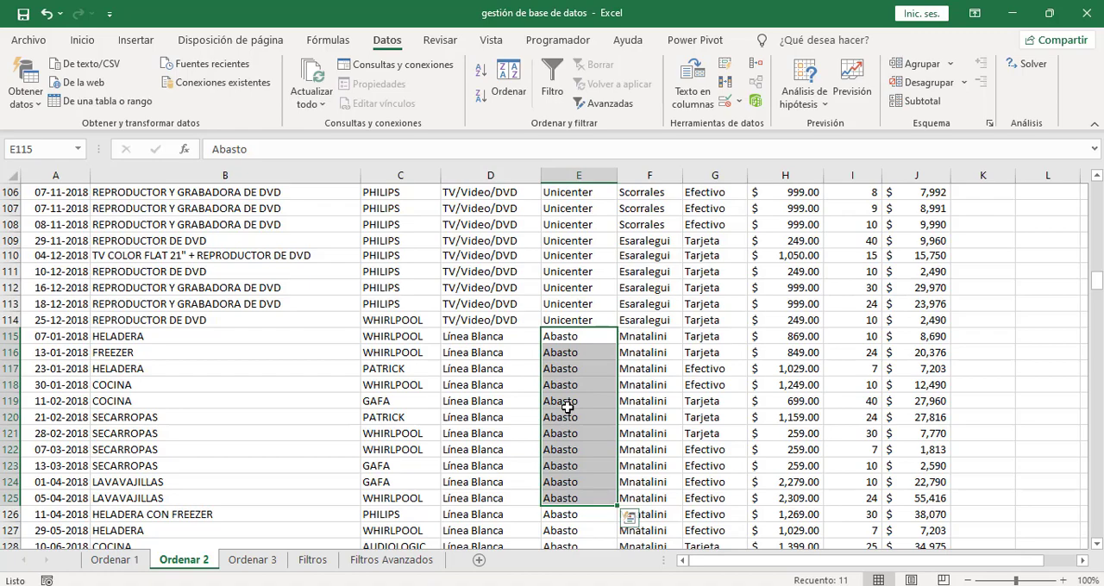
drag(1096, 285, 1096, 186)
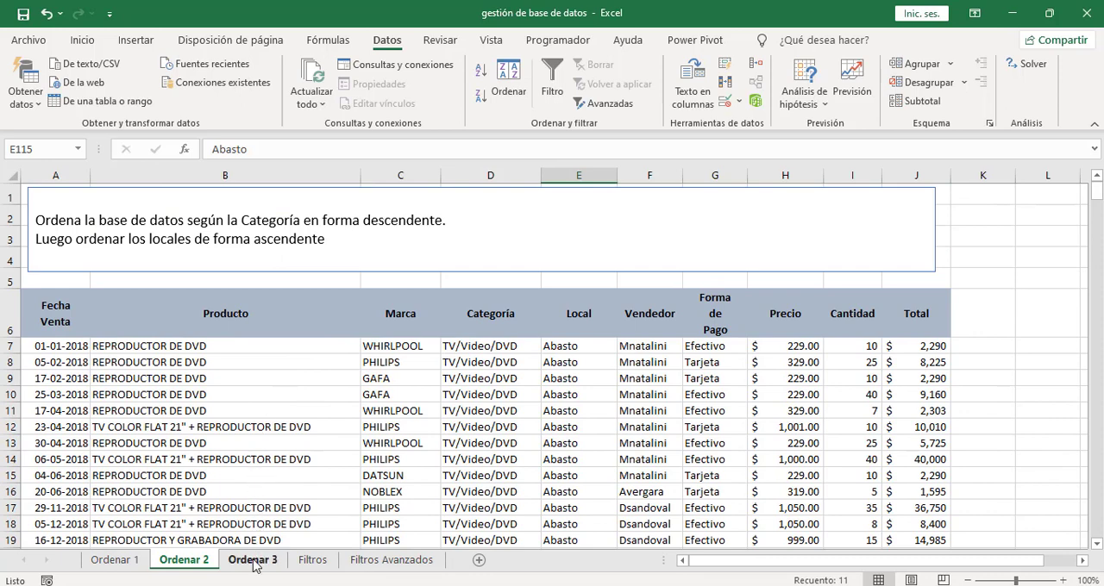
- Start a custom sort of the database on the Ordenar 3 sheet by the Marca column, based on cell values
click(253, 561)
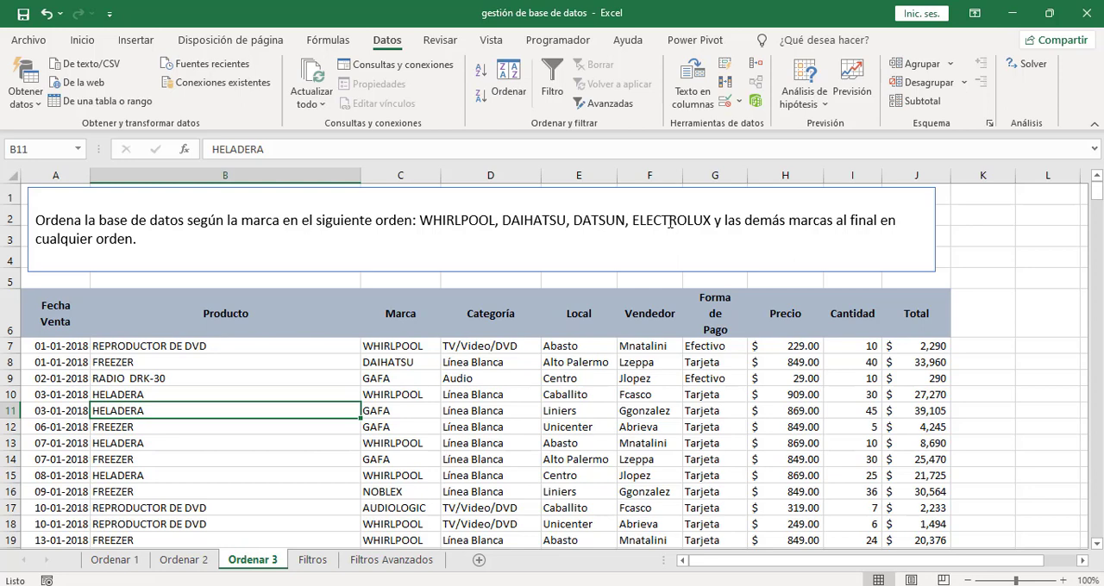
click(528, 395)
click(552, 397)
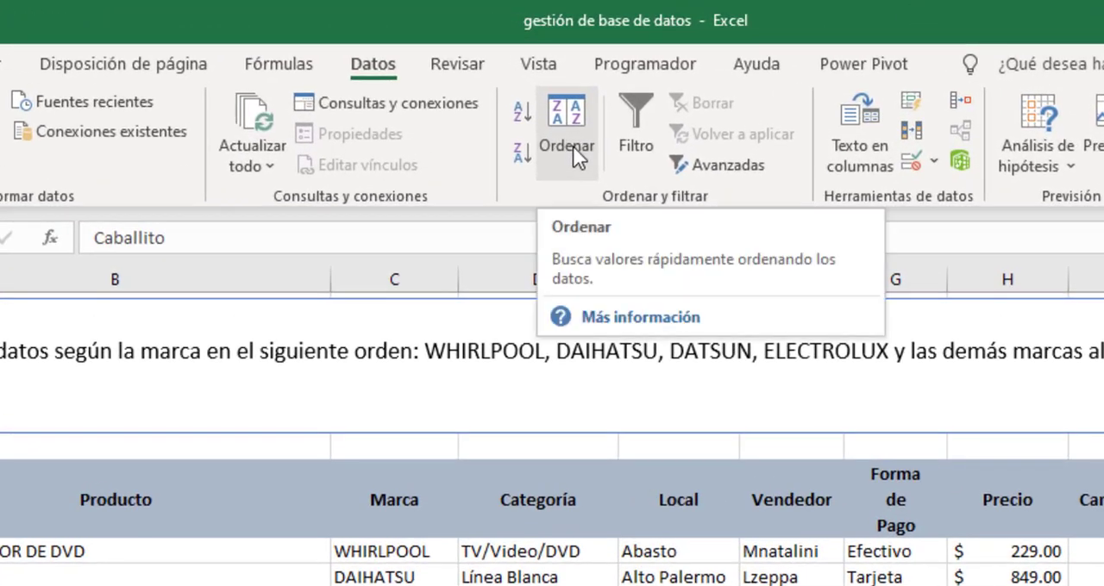
click(569, 147)
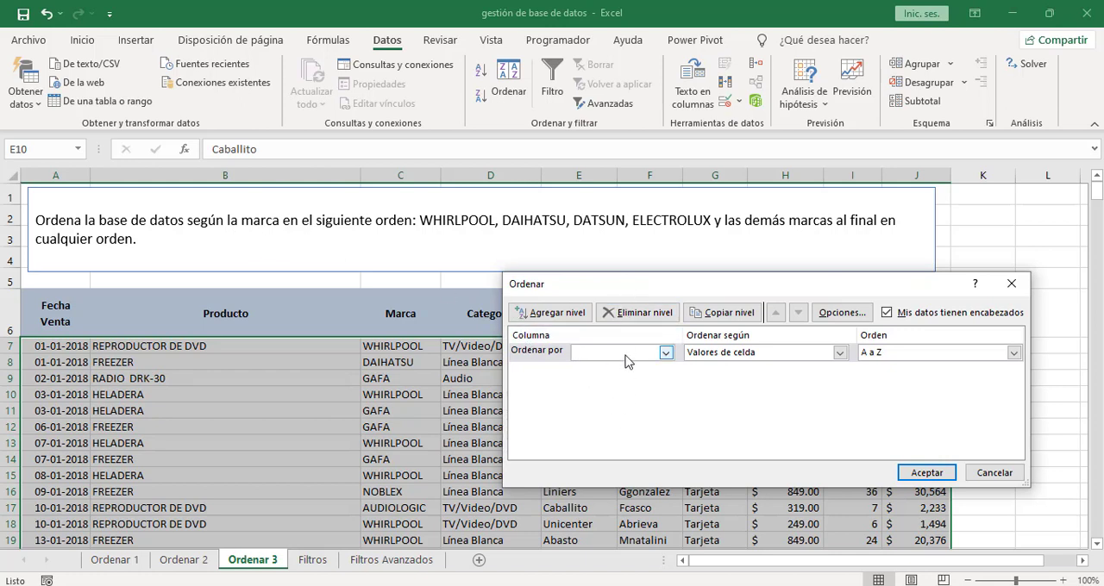
click(665, 352)
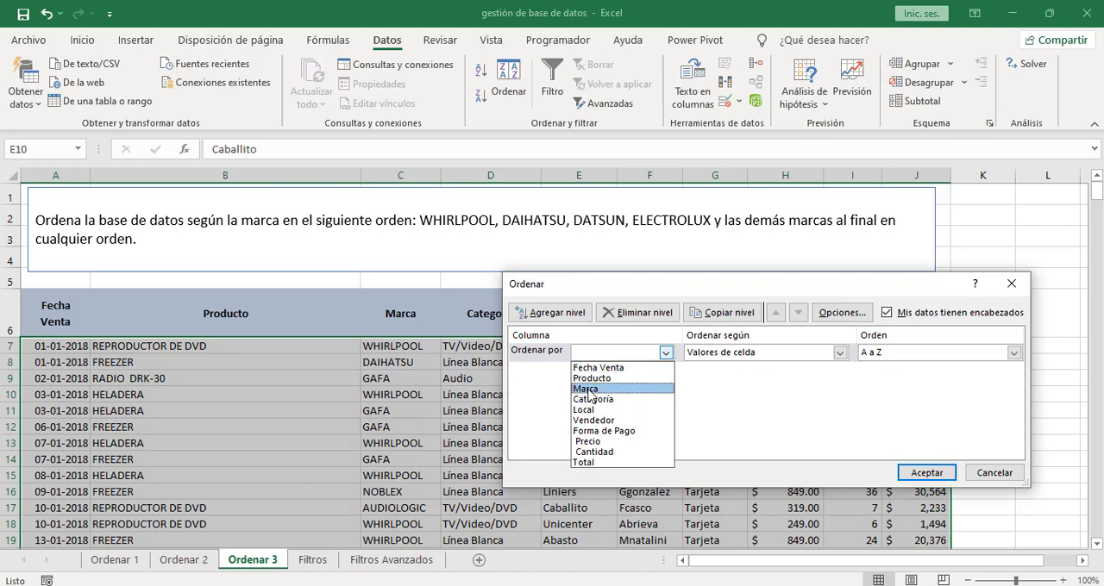
click(590, 392)
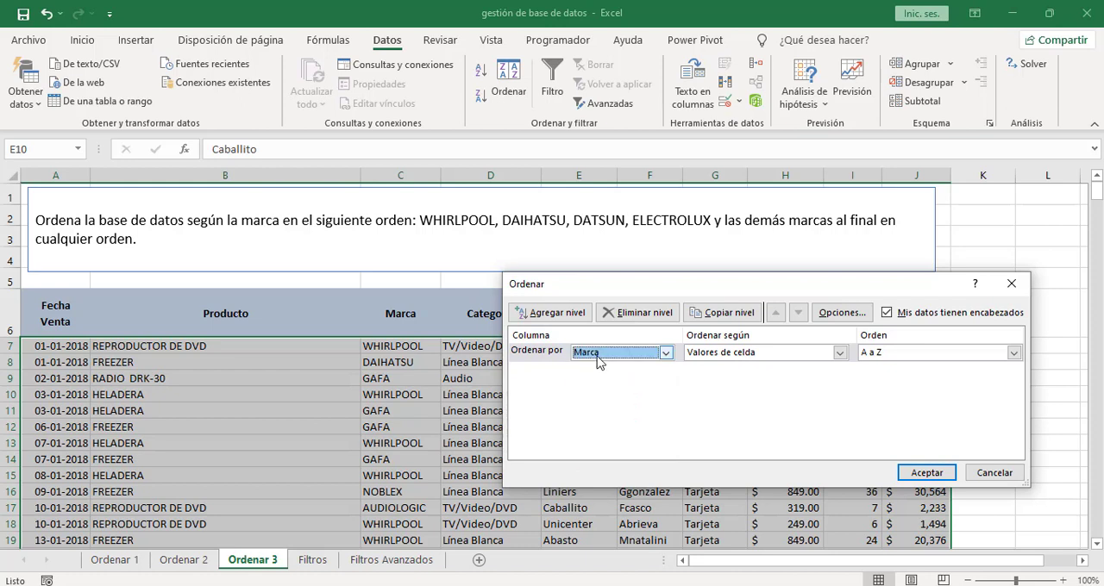
click(721, 354)
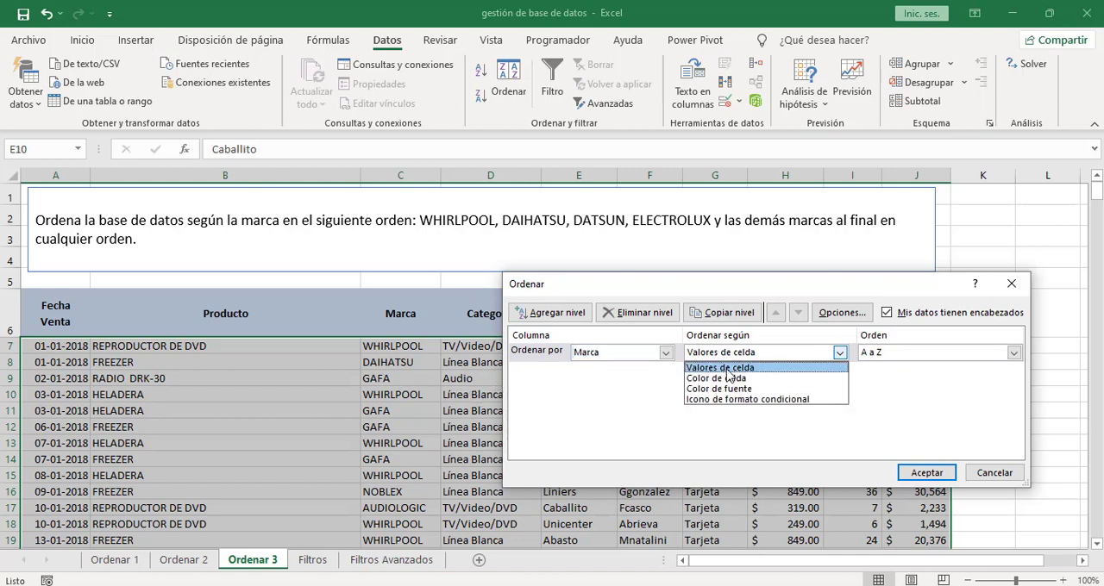
click(723, 368)
- Add a custom list with the entries whirlpool, daihatsu, datsun and electrolux as the Marca sort order, and apply the sort
click(890, 351)
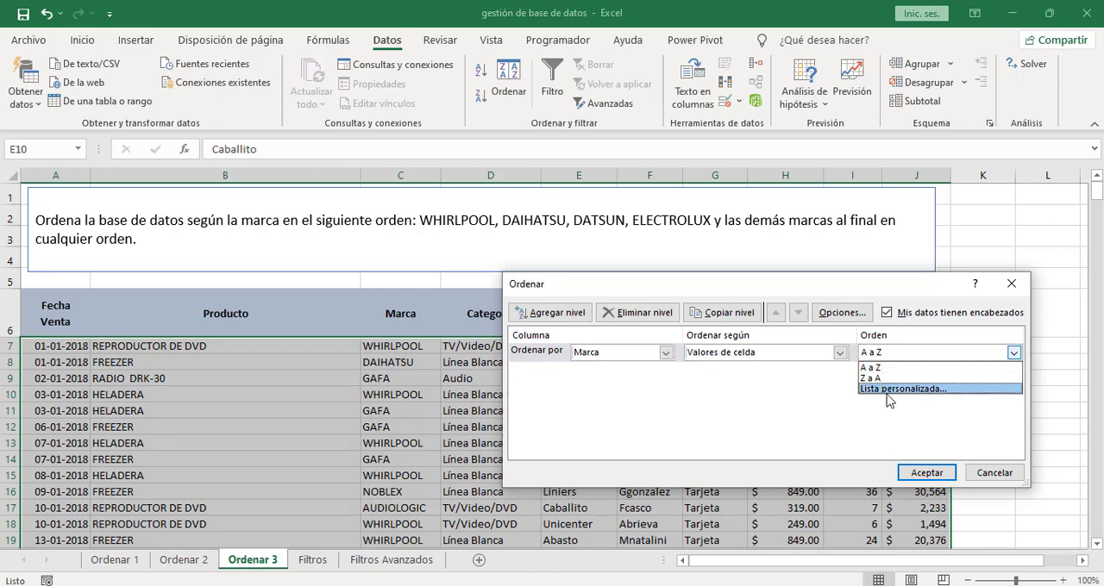
click(891, 392)
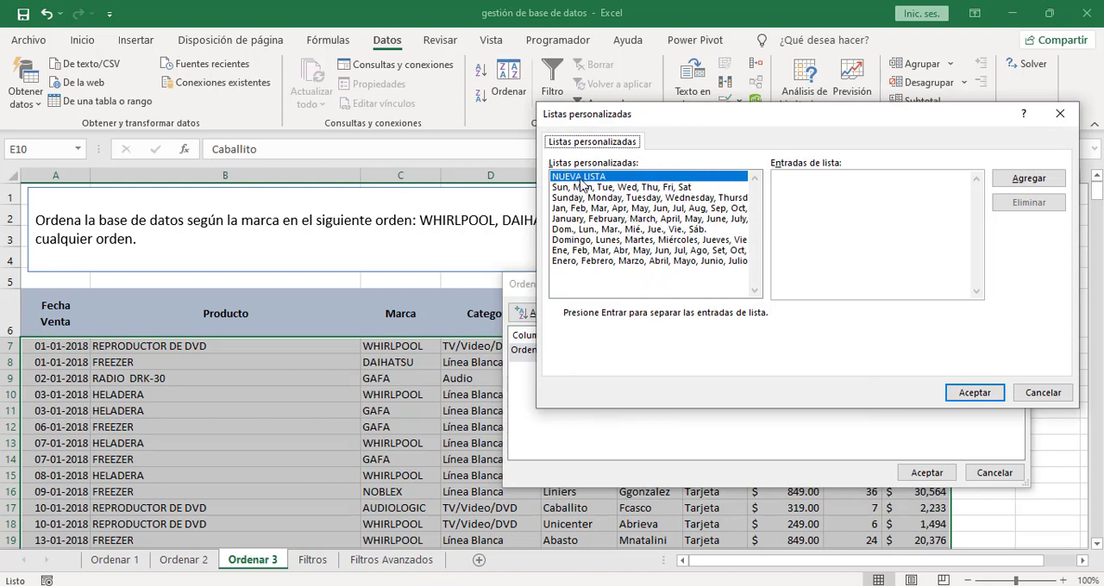
click(783, 185)
drag(750, 118, 734, 271)
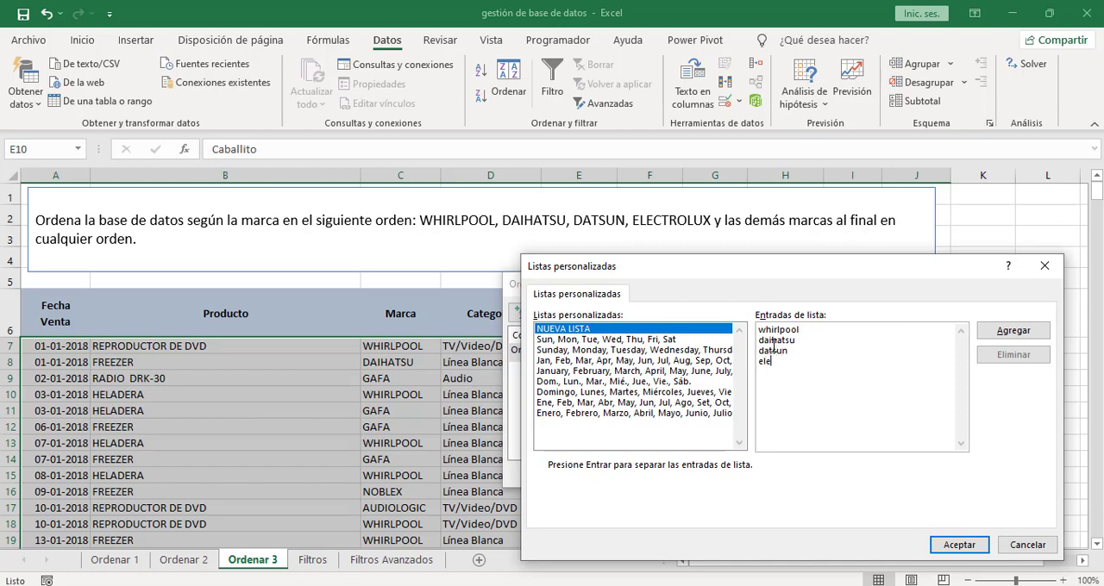
text(x)
click(1011, 333)
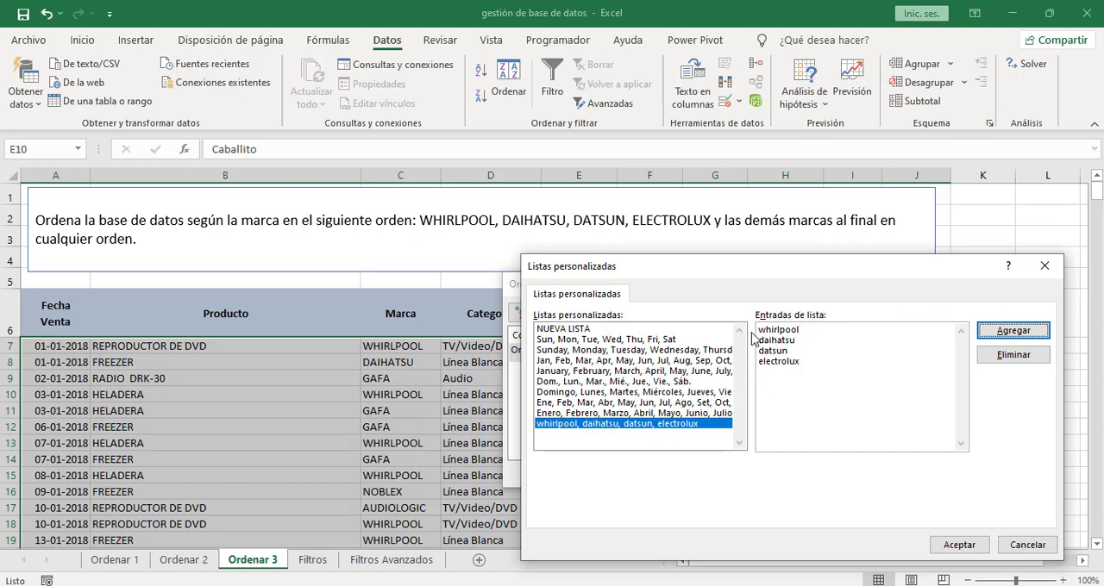
click(959, 545)
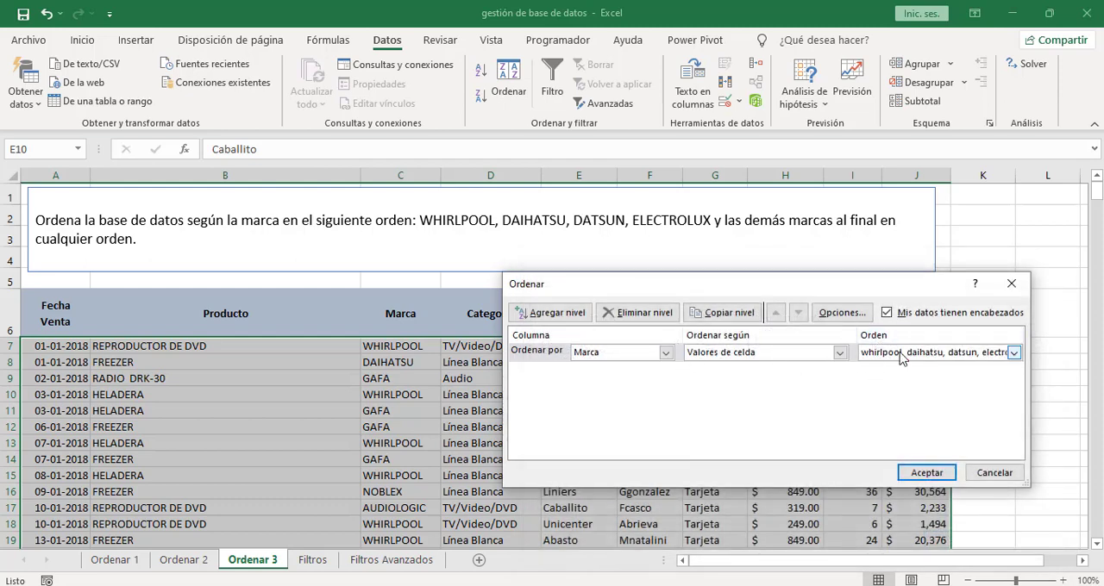
click(926, 474)
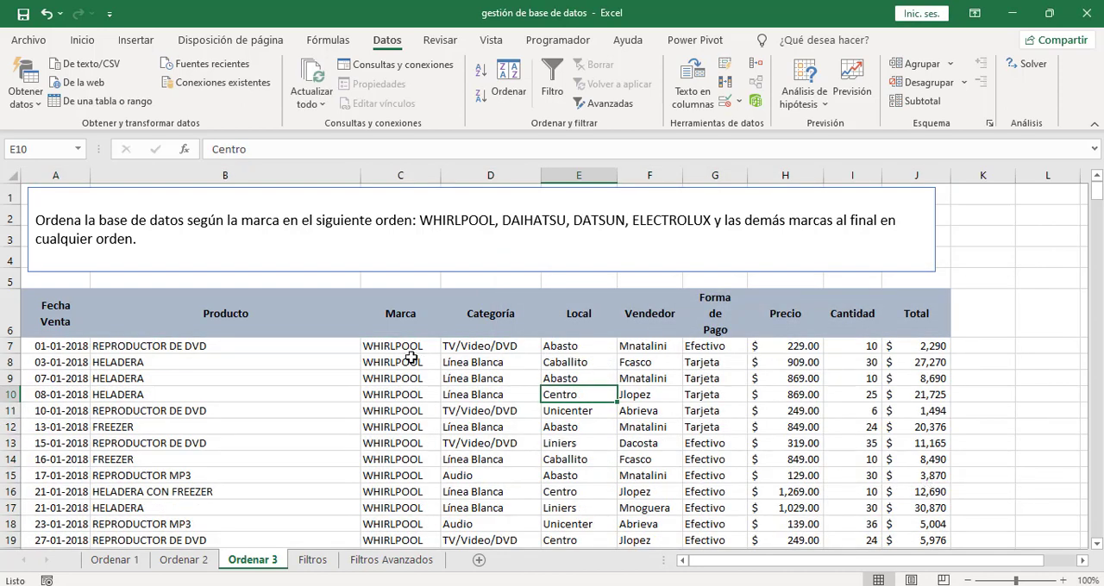
- Check the brand order in the Marca column, from the WHIRLPOOL rows through the DAIHATSU and DATSUN rows
drag(394, 344, 407, 370)
click(412, 240)
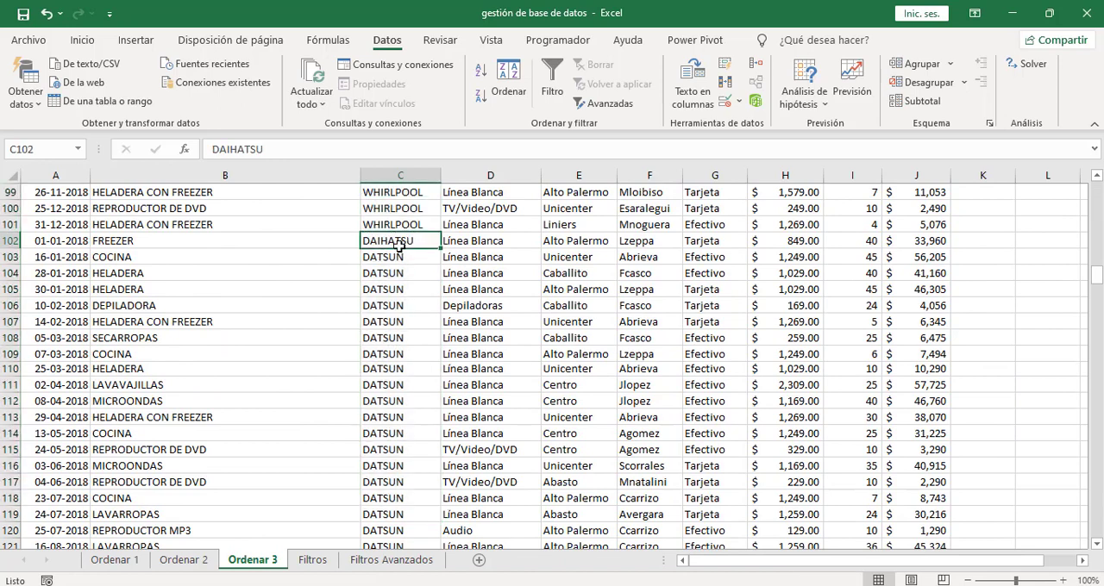
drag(400, 256, 395, 369)
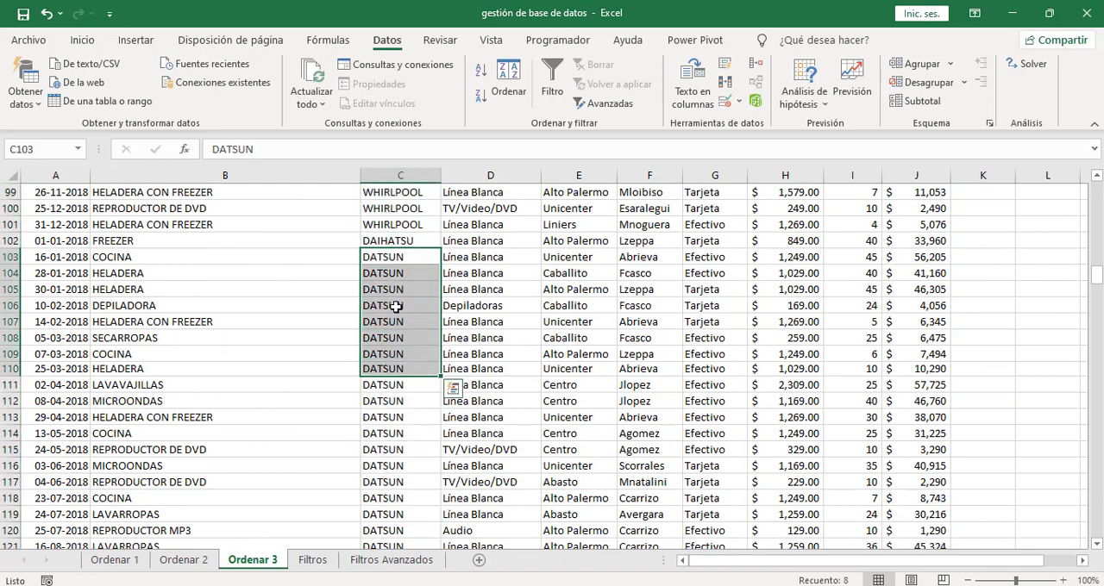
click(393, 242)
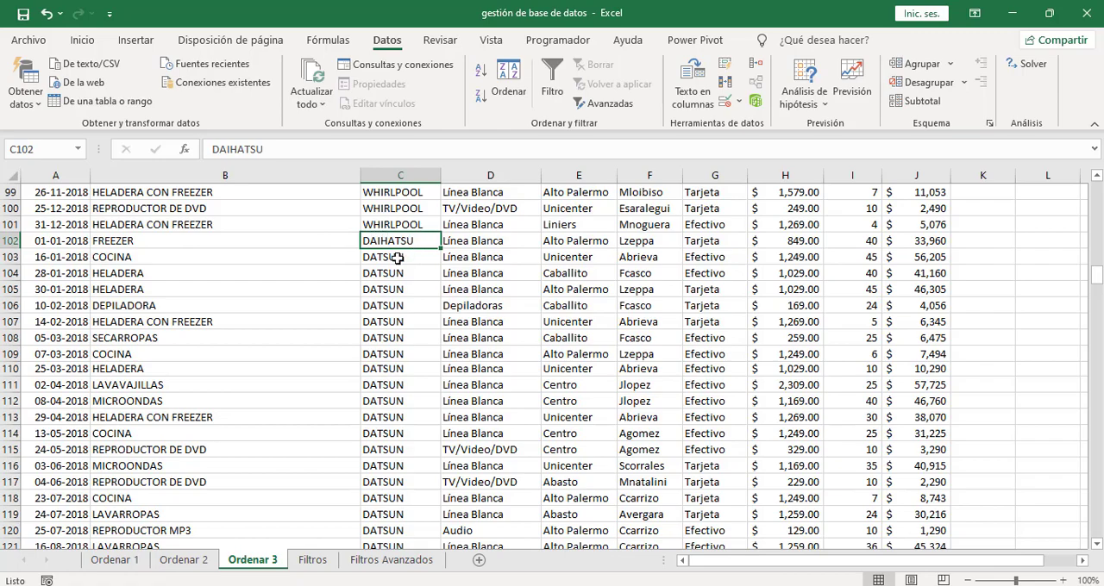
drag(394, 256, 397, 470)
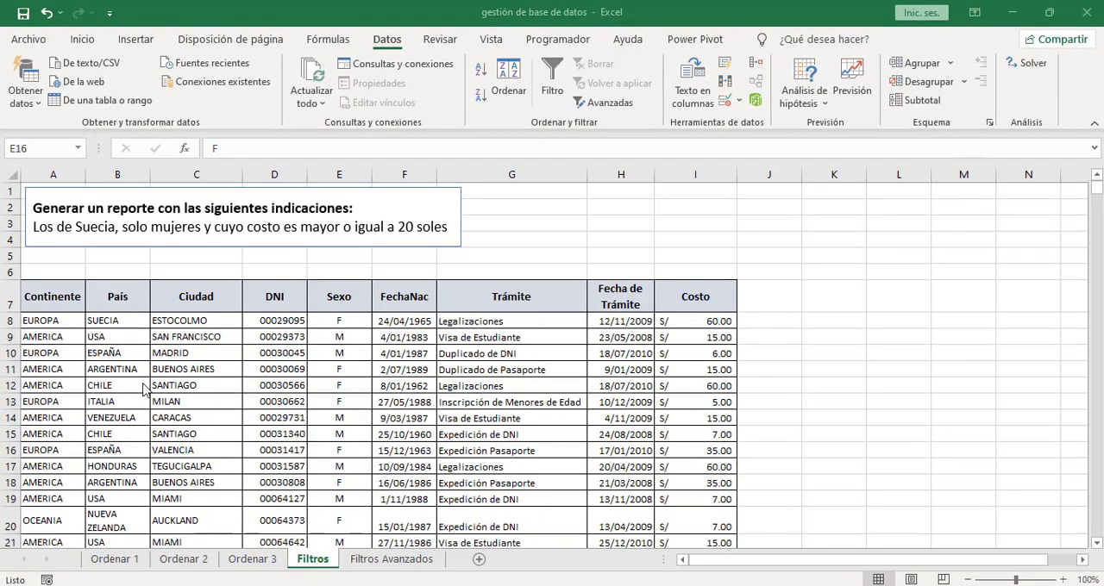
- Turn on filtering for the header row from Continente to Costo on the Filtros sheet
drag(45, 300, 673, 290)
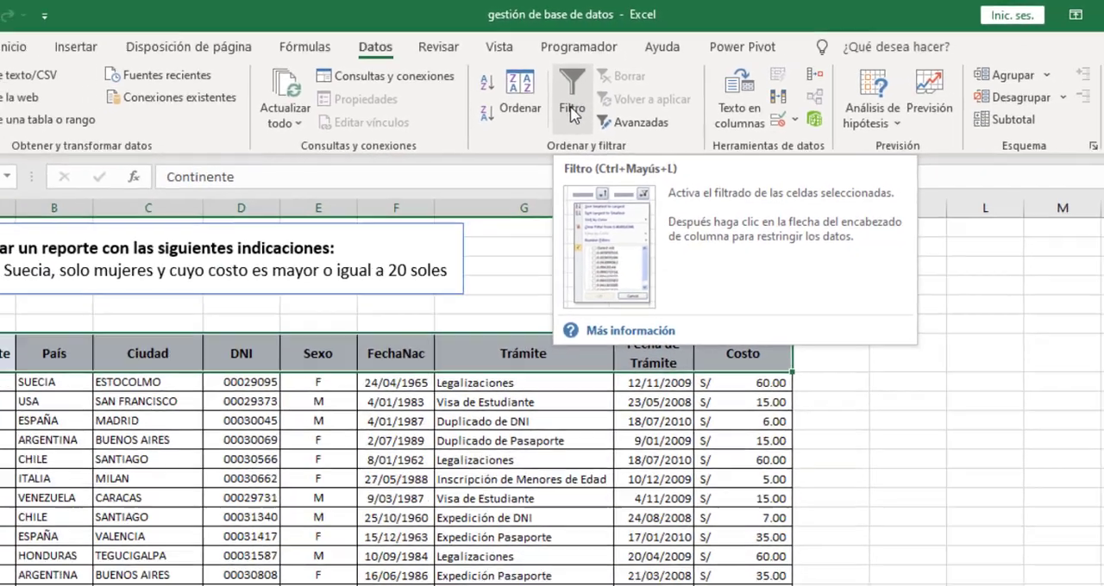
click(587, 121)
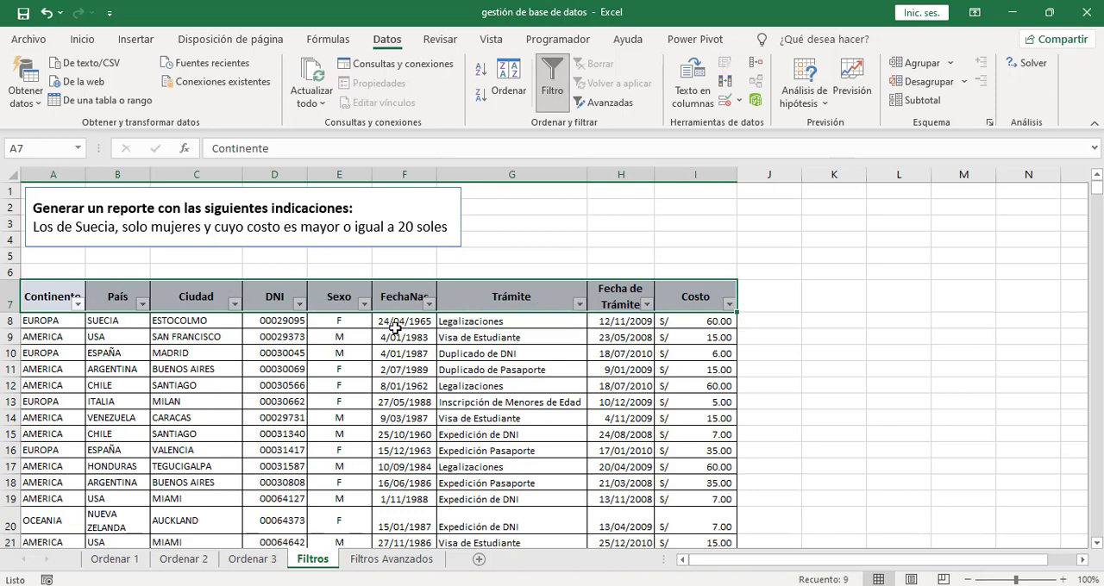
click(417, 319)
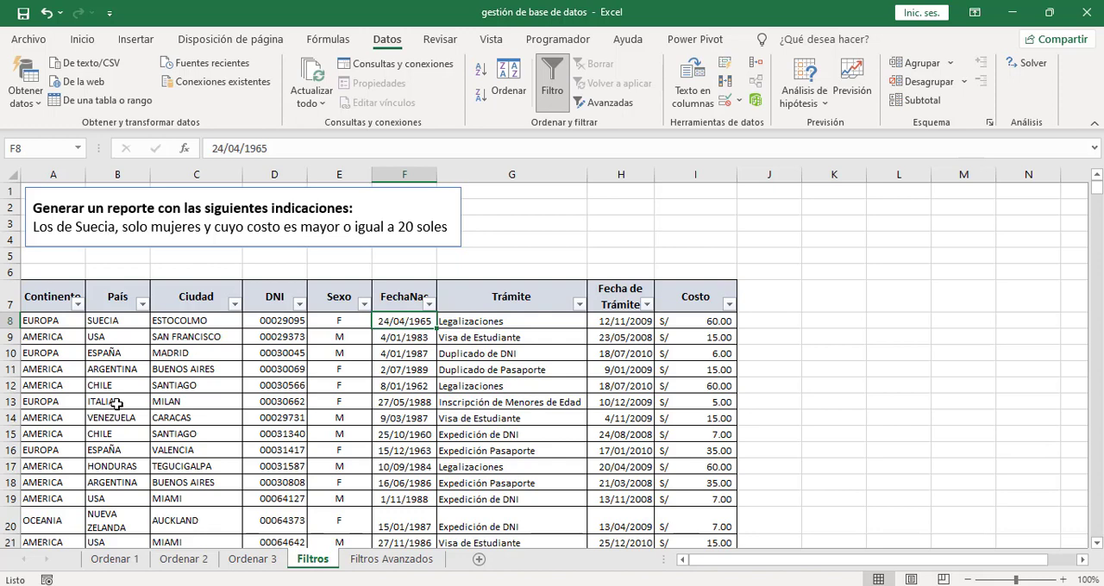
- Filter the País column to show only SUECIA by searching for "suecia" among the filter values
click(143, 304)
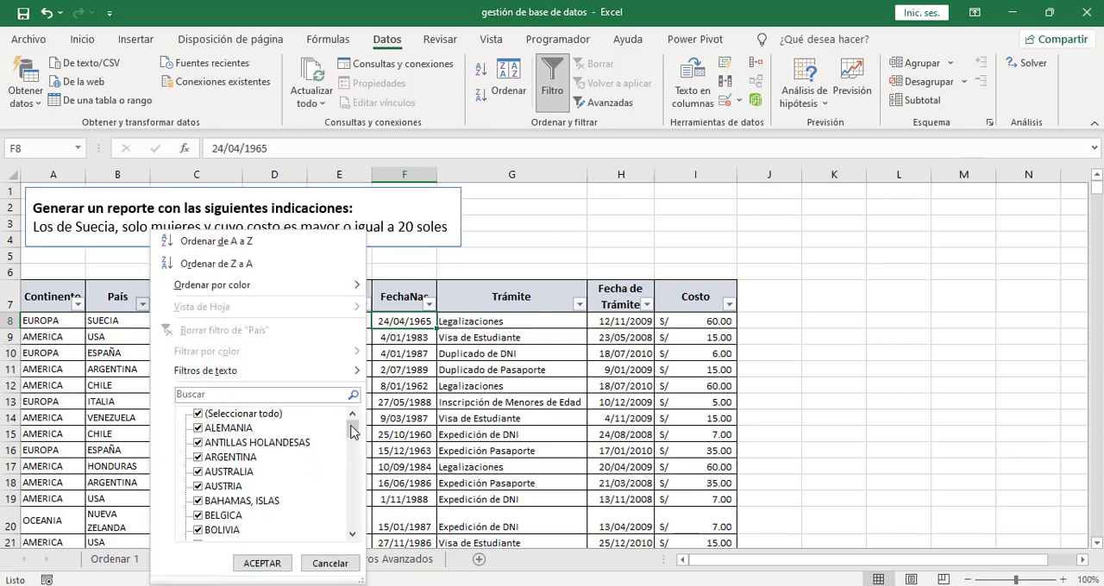
mouse_move(352, 427)
mouse_down()
mouse_move(350, 447)
mouse_move(354, 417)
mouse_up()
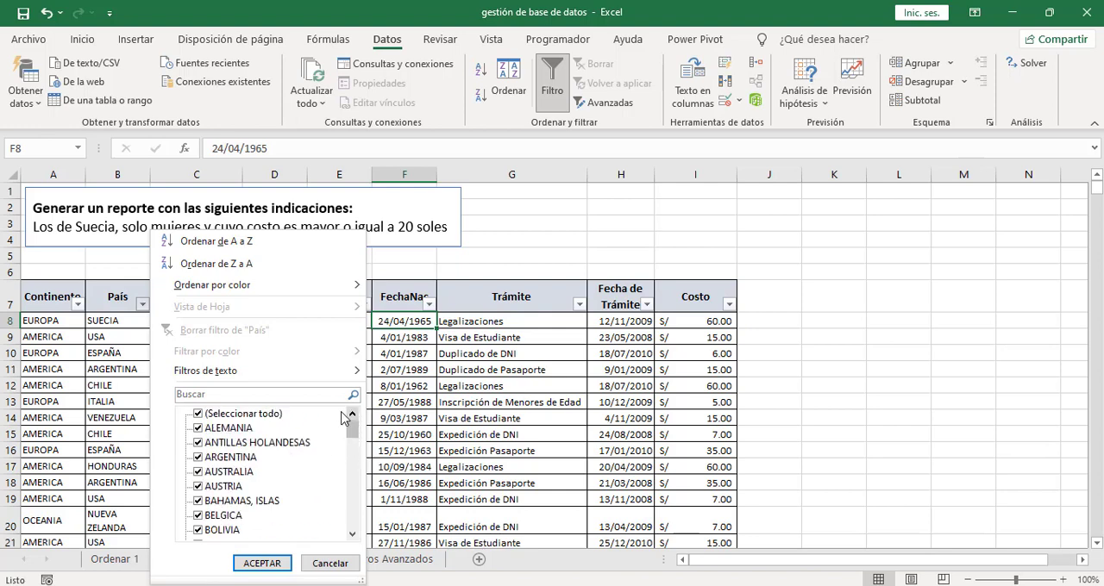
click(200, 416)
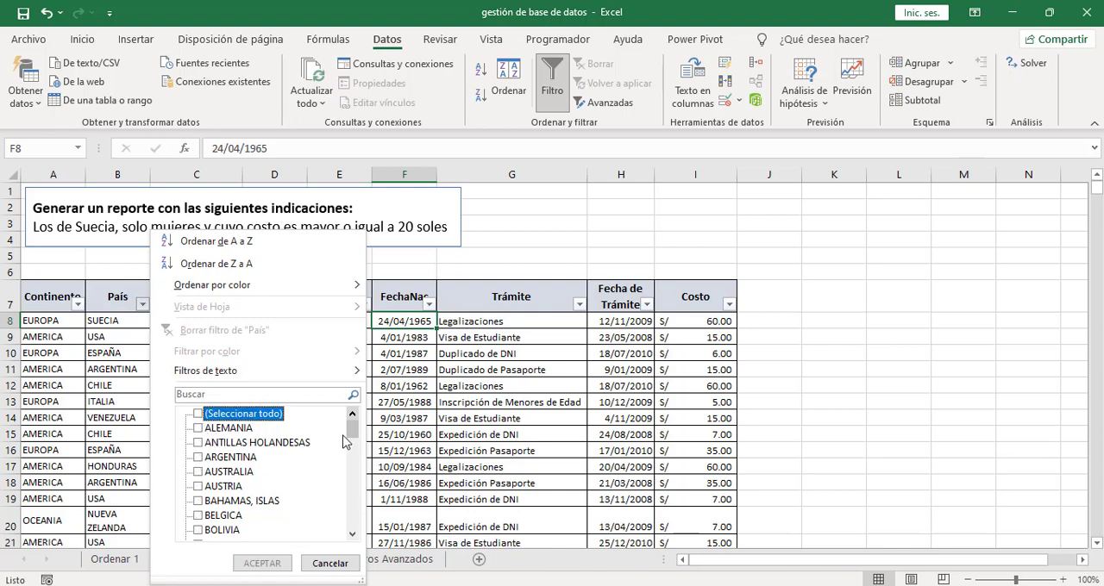
drag(350, 430, 352, 477)
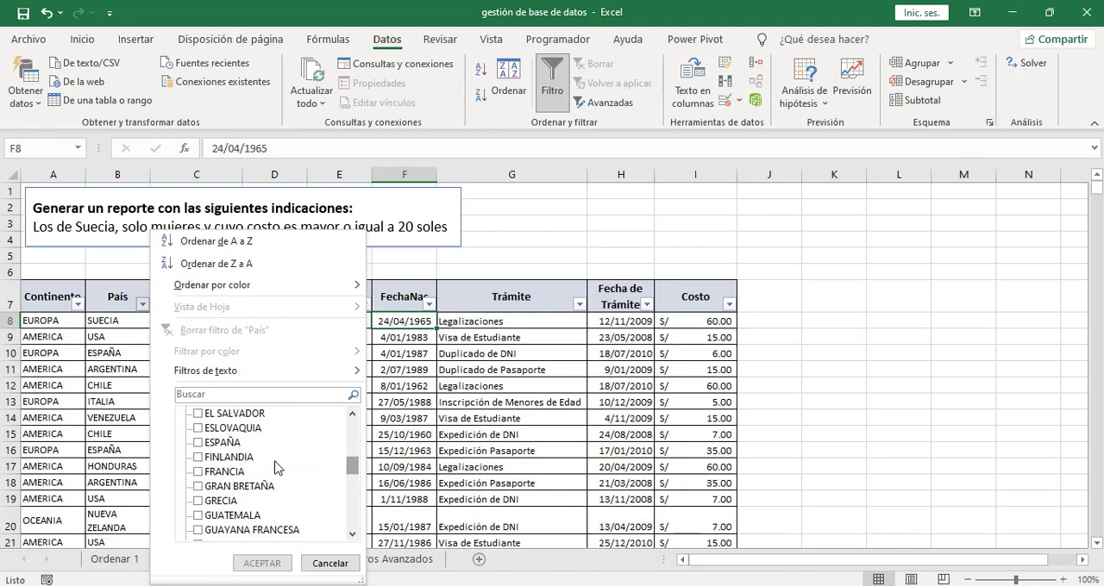
drag(350, 470, 351, 427)
click(187, 397)
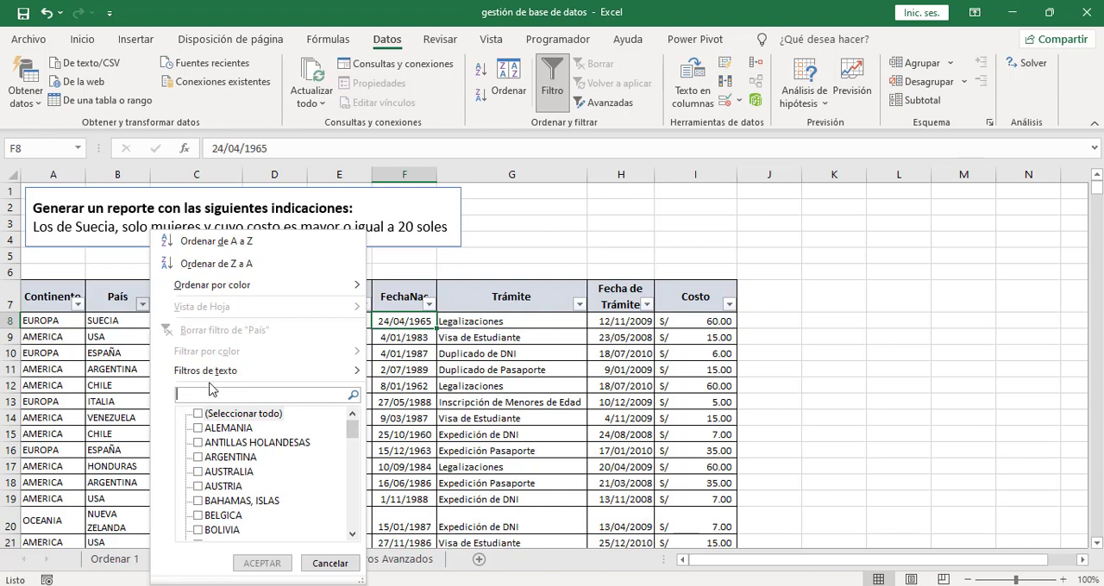
text(suecia)
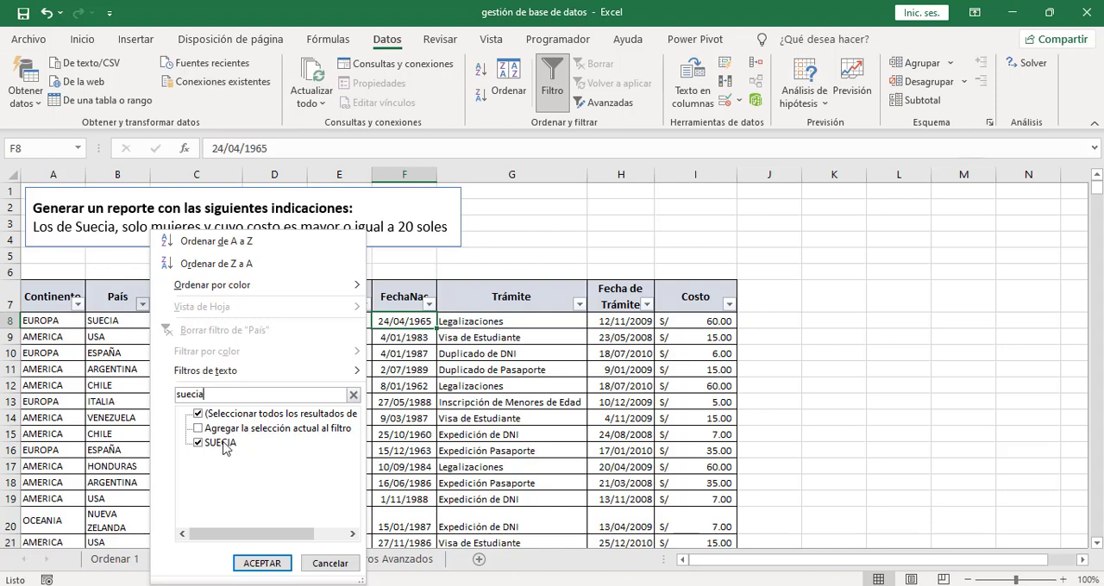
click(262, 563)
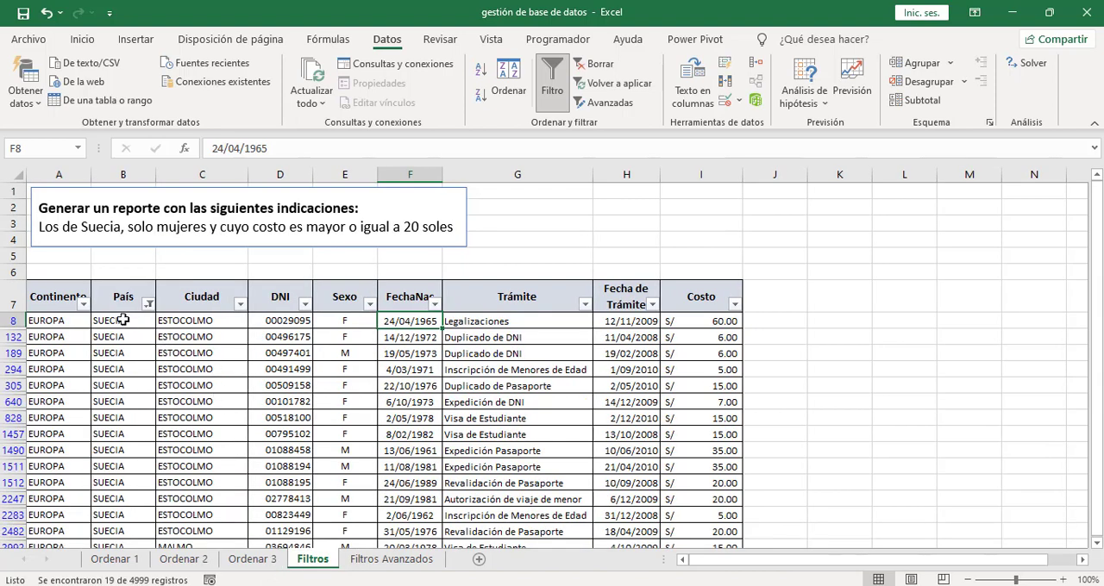
drag(123, 320, 116, 380)
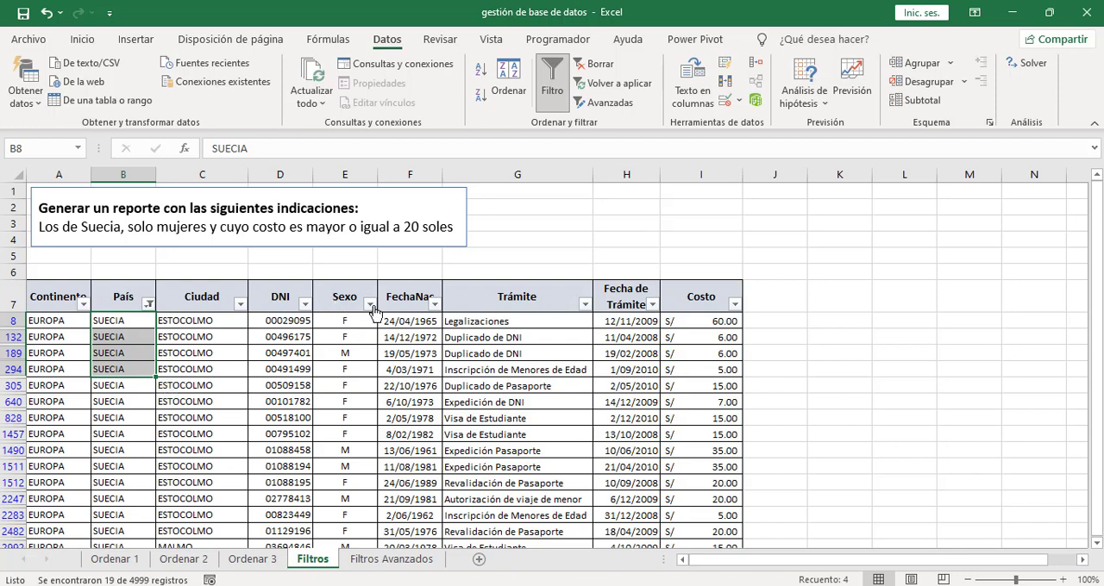
- Filter the Sexo column to show only F, and open the filter options of the Costo column
click(371, 306)
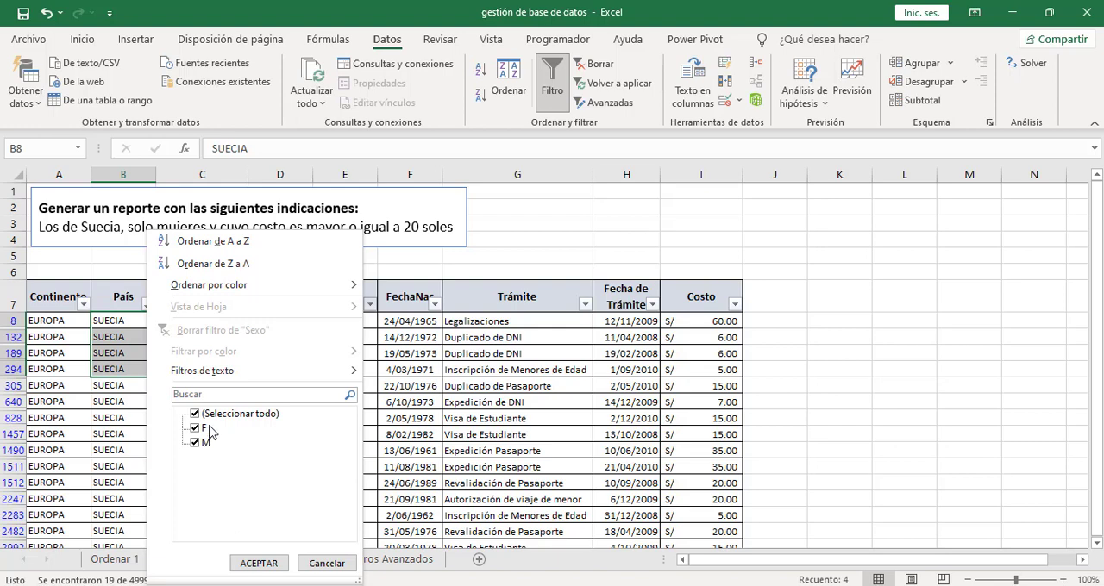
click(196, 445)
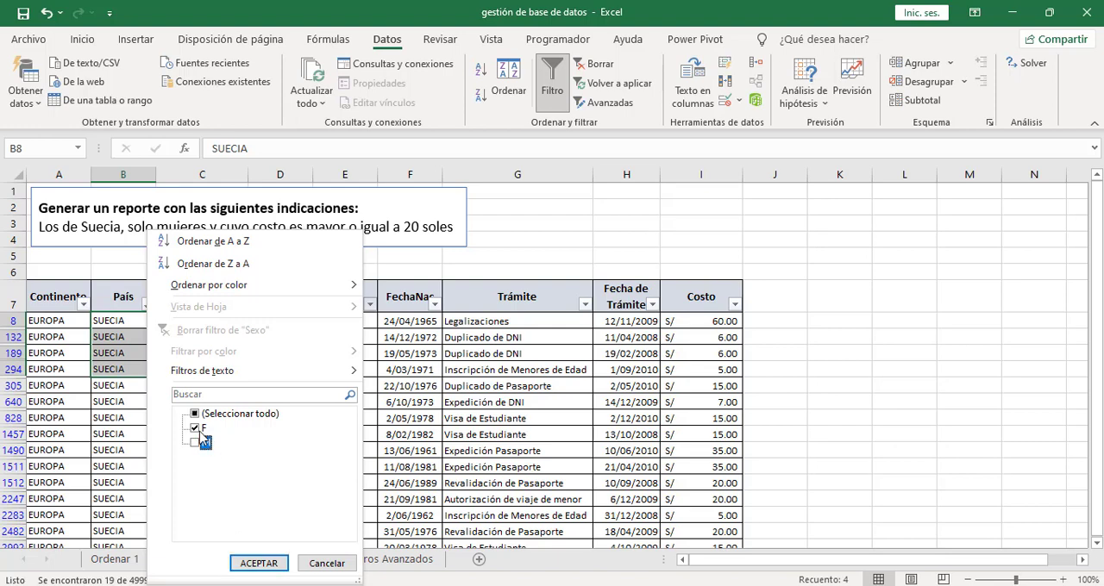
click(248, 566)
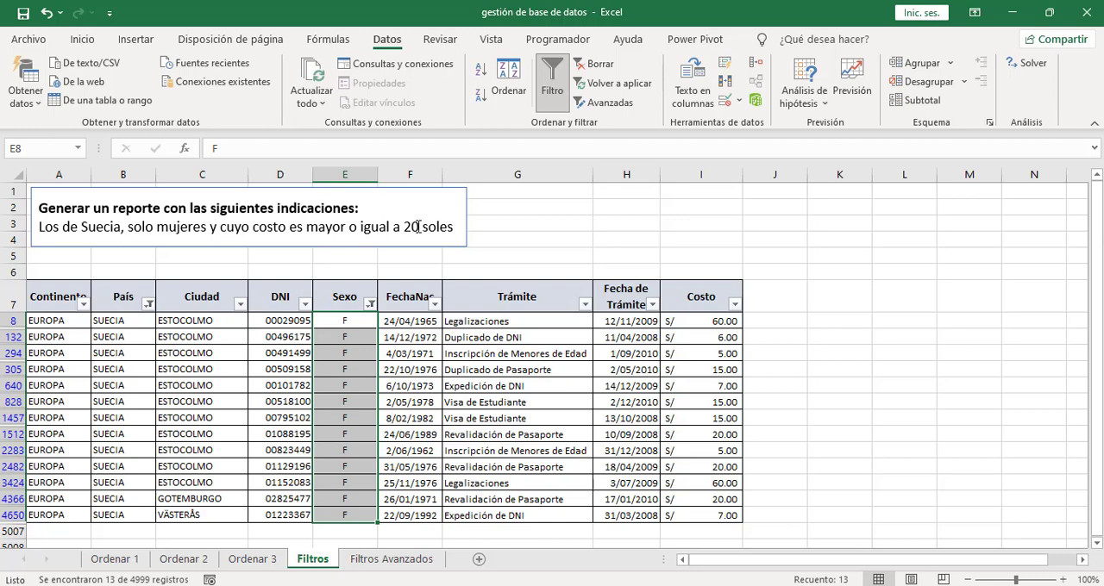
click(716, 321)
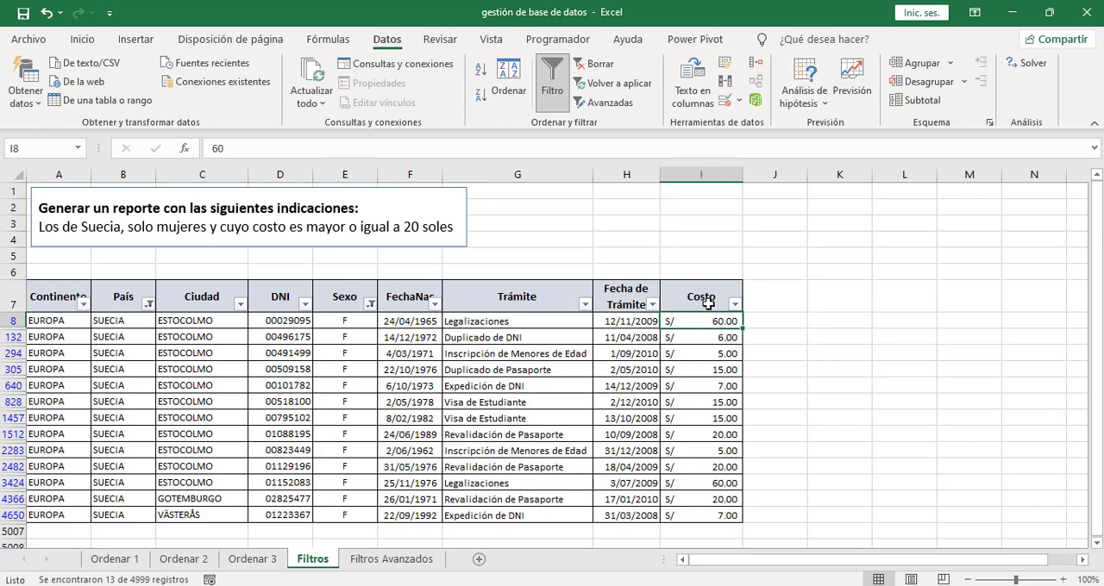
click(735, 307)
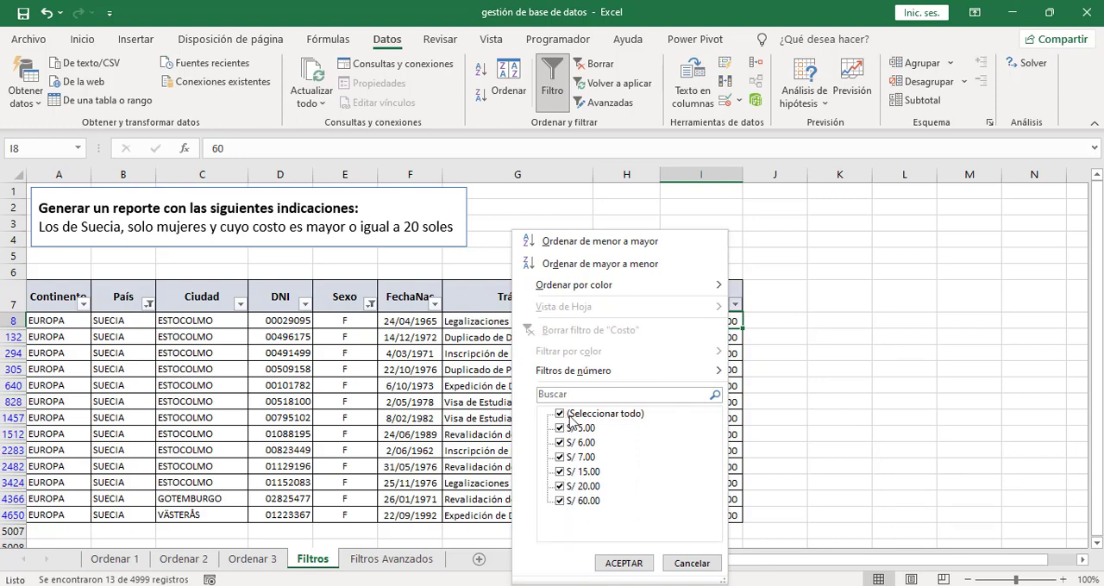
click(560, 416)
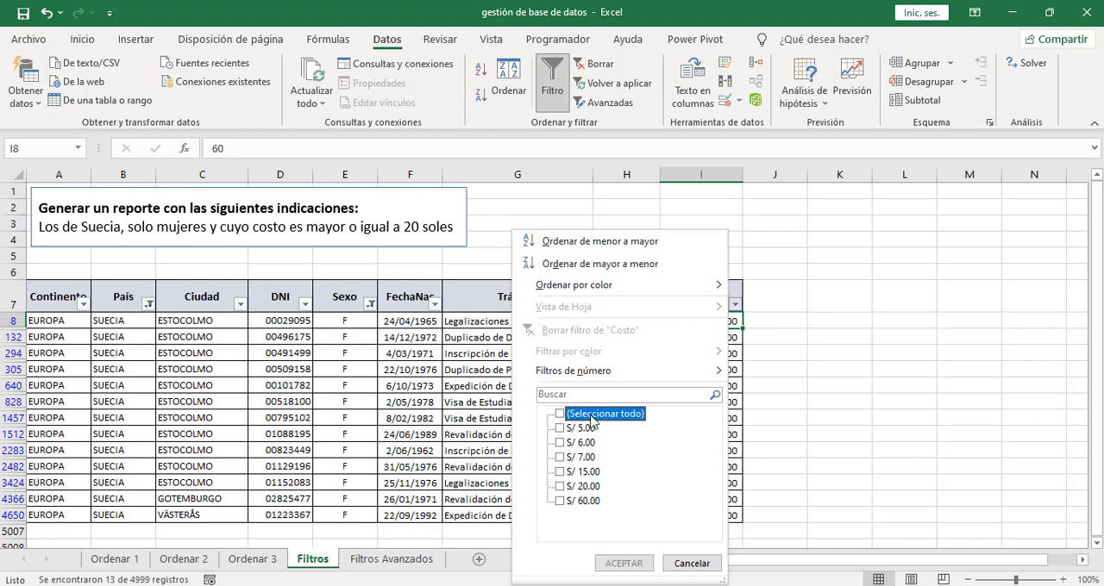
click(561, 487)
click(560, 501)
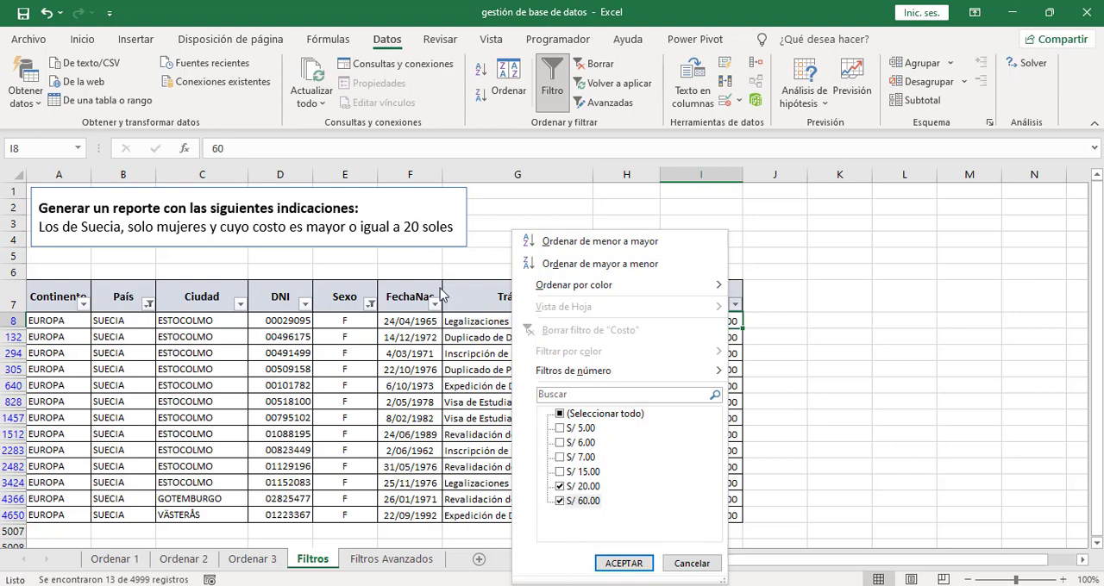
click(560, 414)
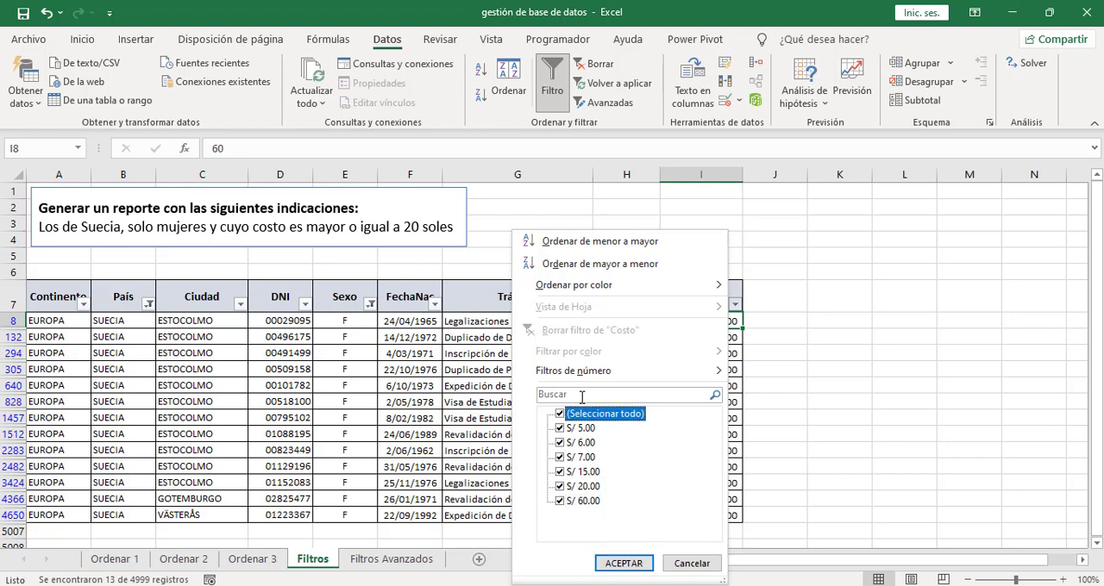
- Filter the Costo column to values greater than or equal to 20, and clear all filters on the Filtros sheet
mouse_move(579, 375)
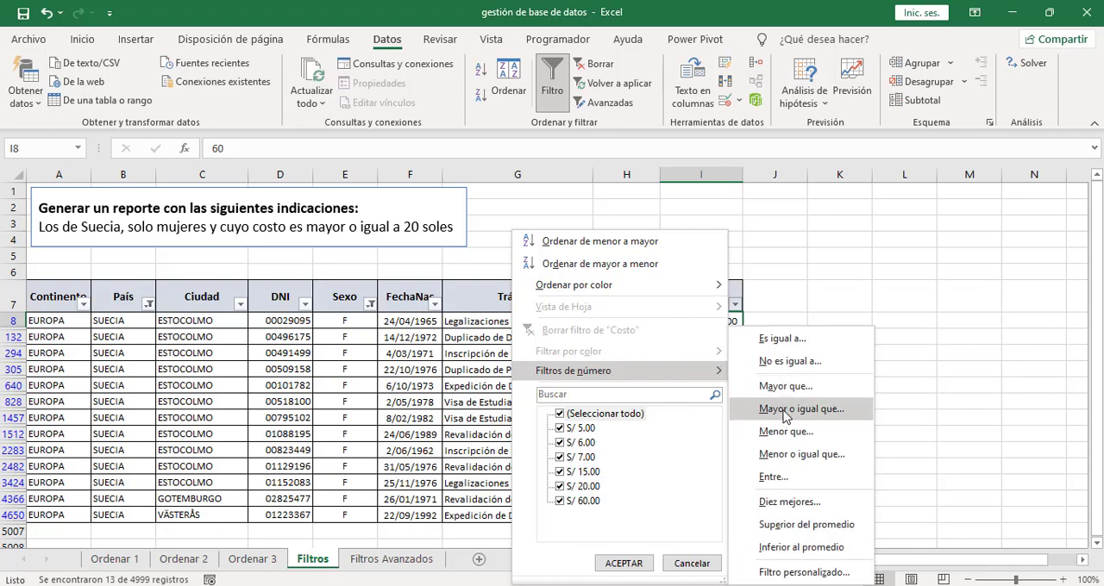
click(830, 418)
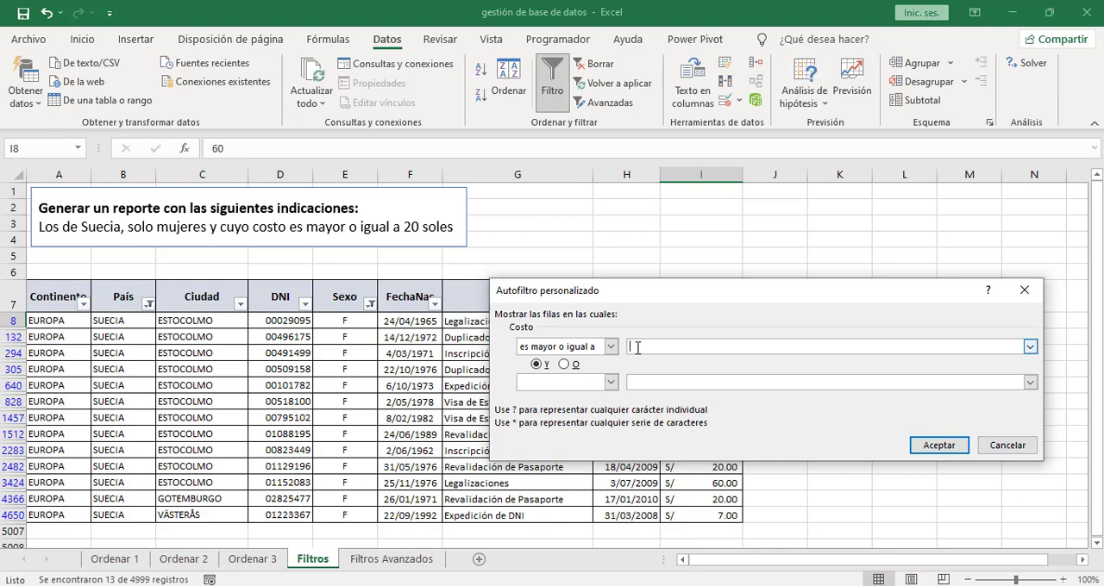
text(20)
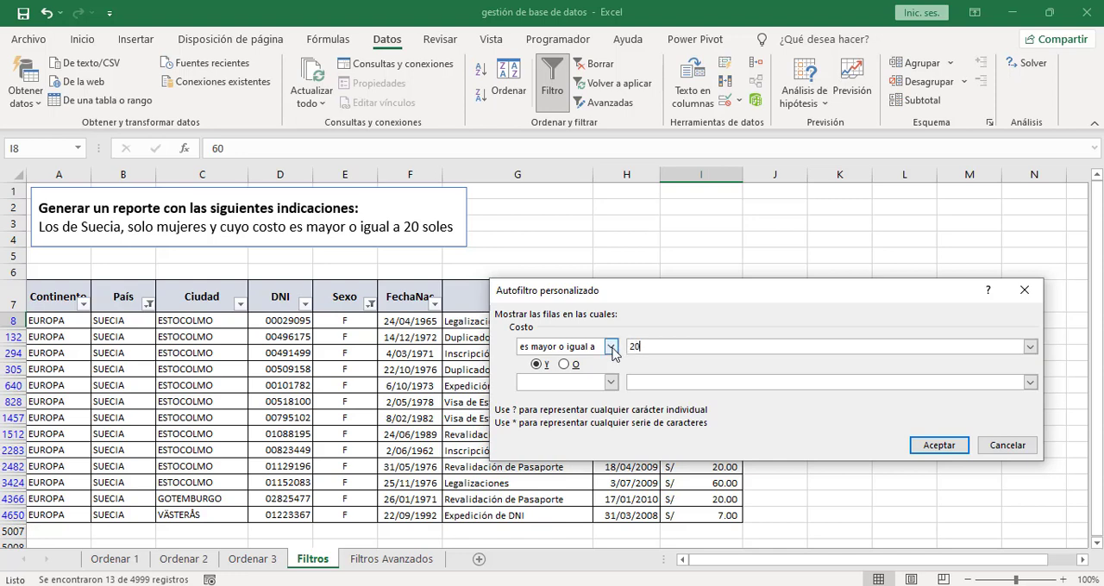
click(939, 446)
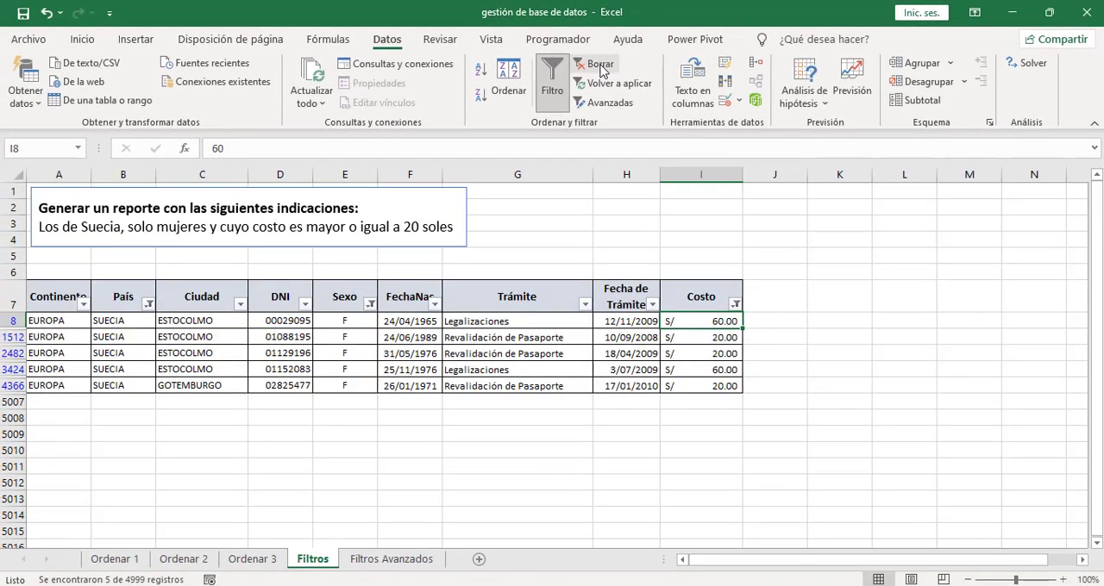
click(605, 69)
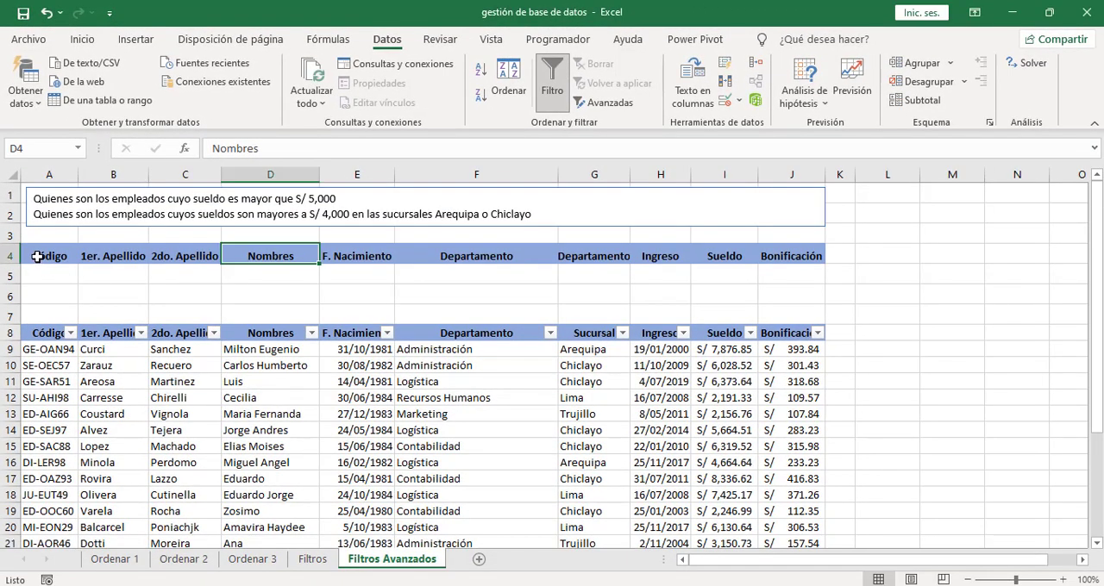
- On the Filtros Avanzados sheet, enter the criterion >5000 under Sueldo in cell I5 of the criteria block
drag(37, 256, 795, 263)
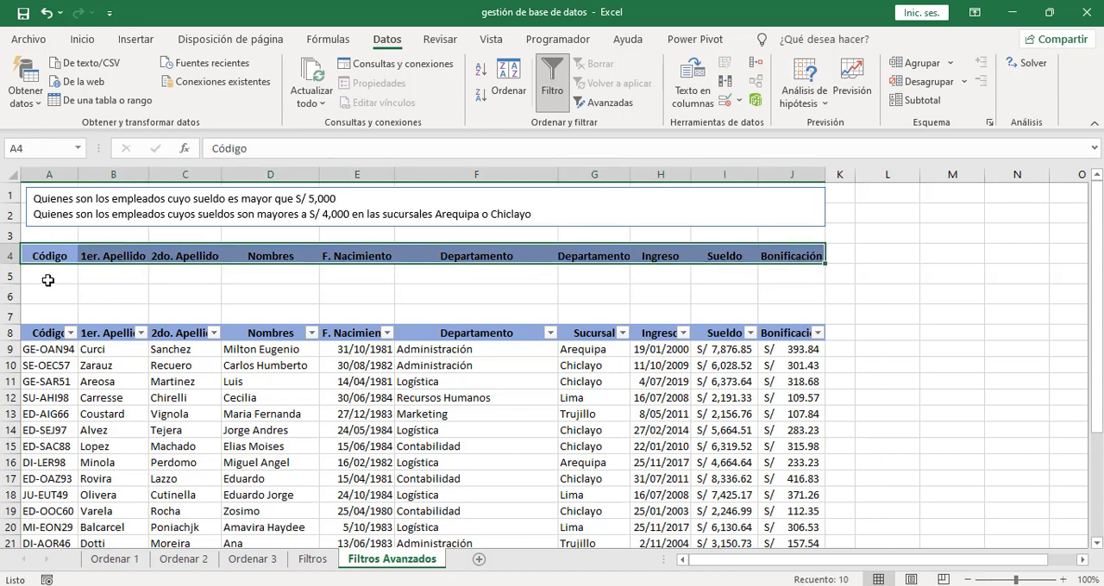
drag(48, 258, 771, 296)
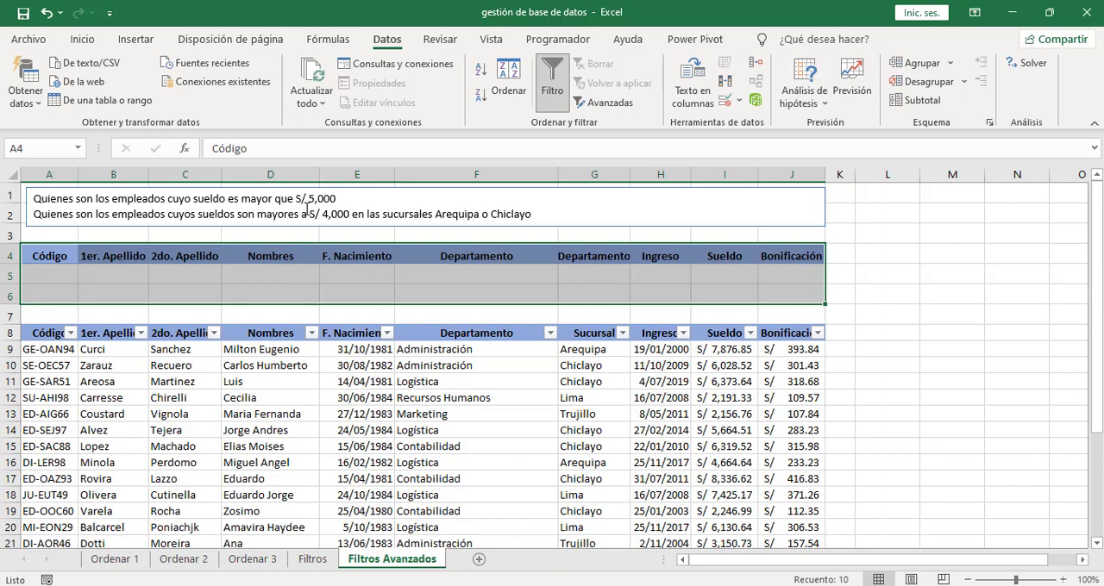
click(334, 279)
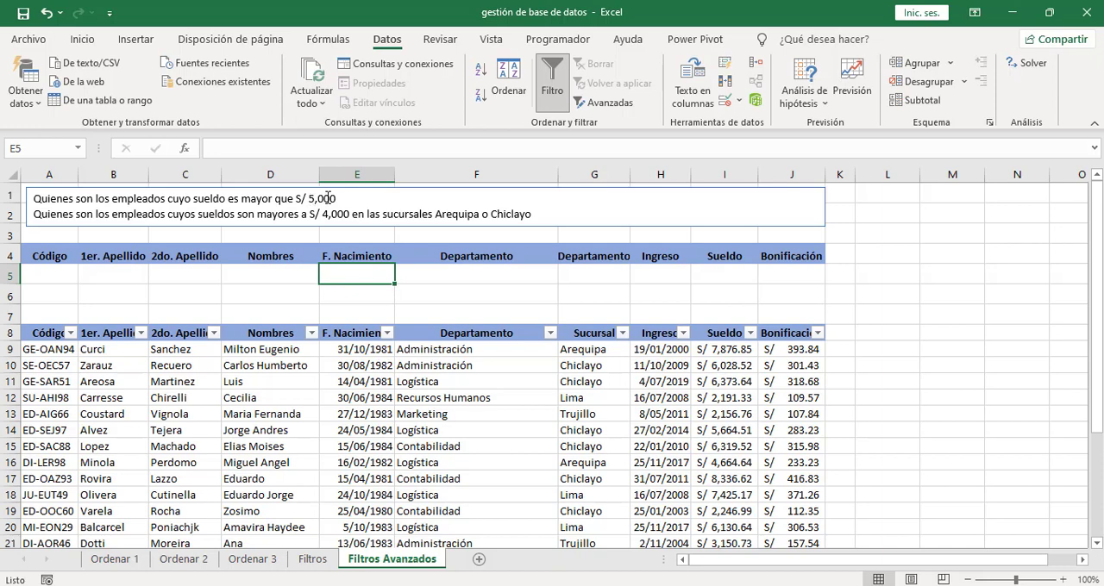
click(722, 273)
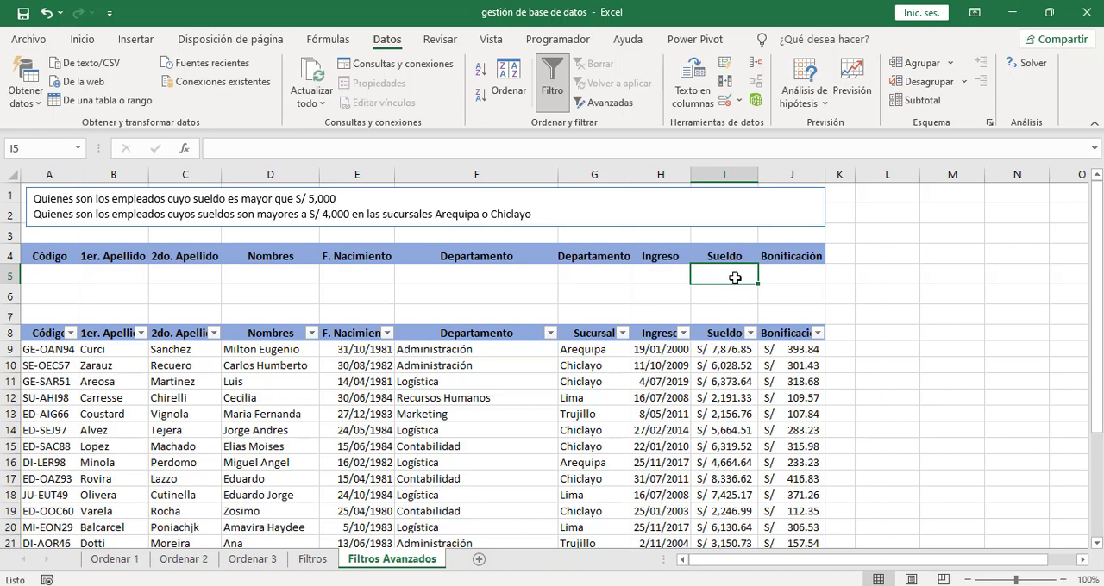
text(>5000)
click(879, 276)
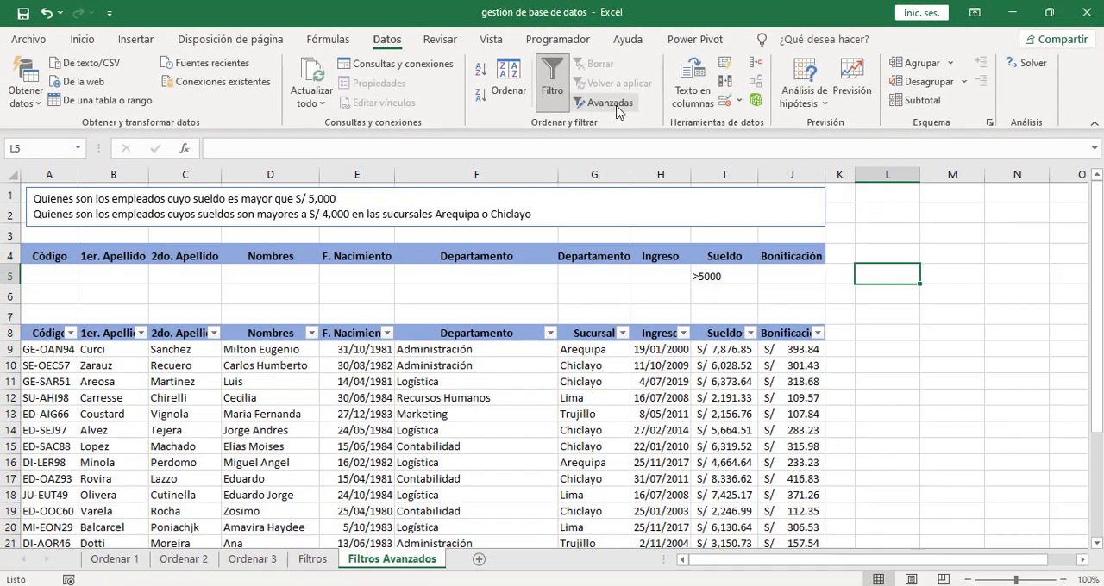
- Start an advanced filter and reselect A8:J30, the employee table with its headers, as the list range
click(609, 103)
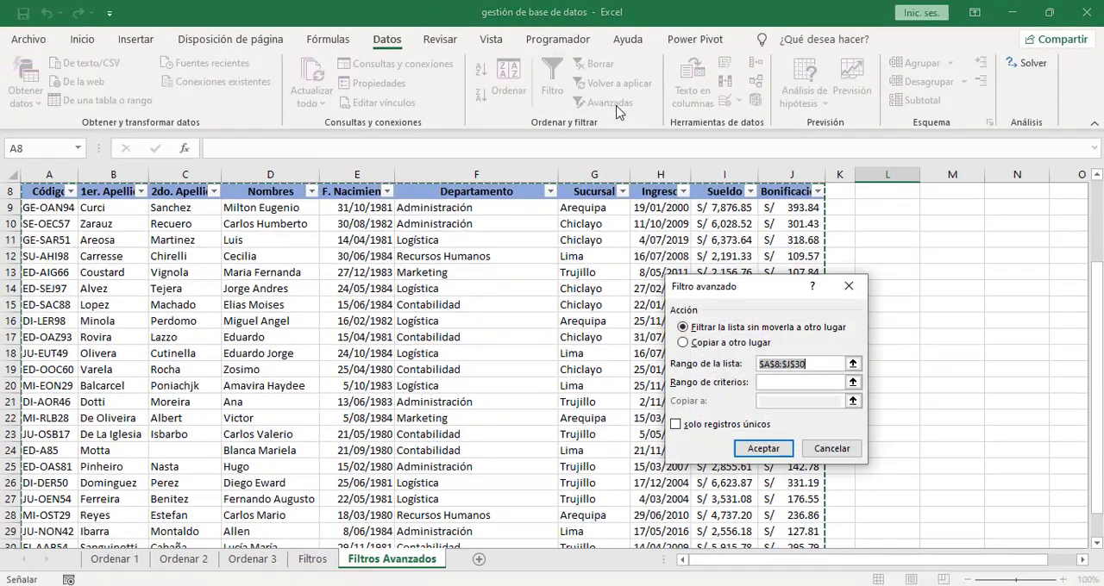
click(763, 363)
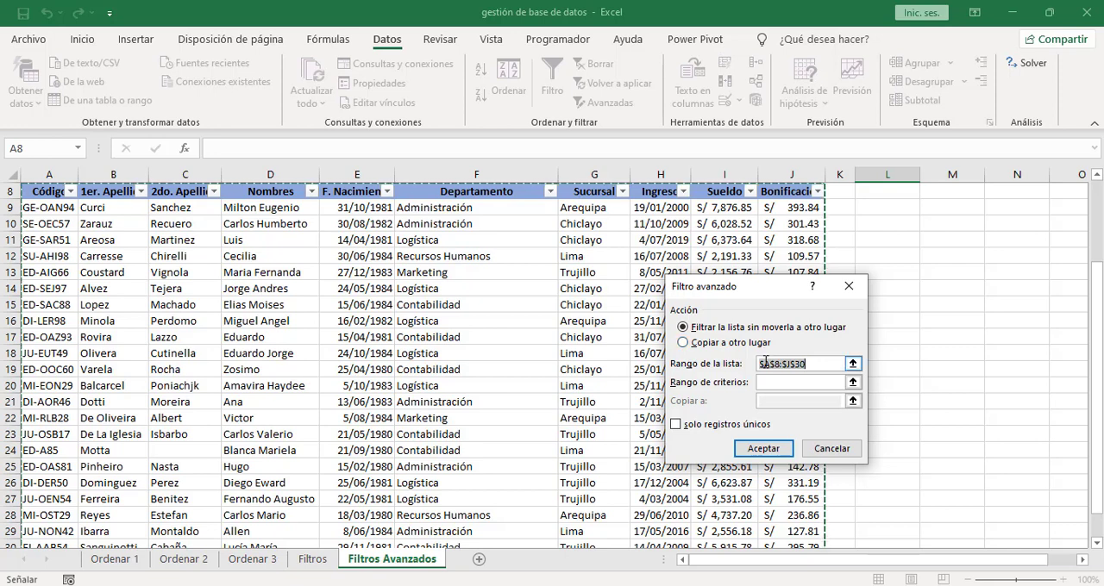
double_click(765, 363)
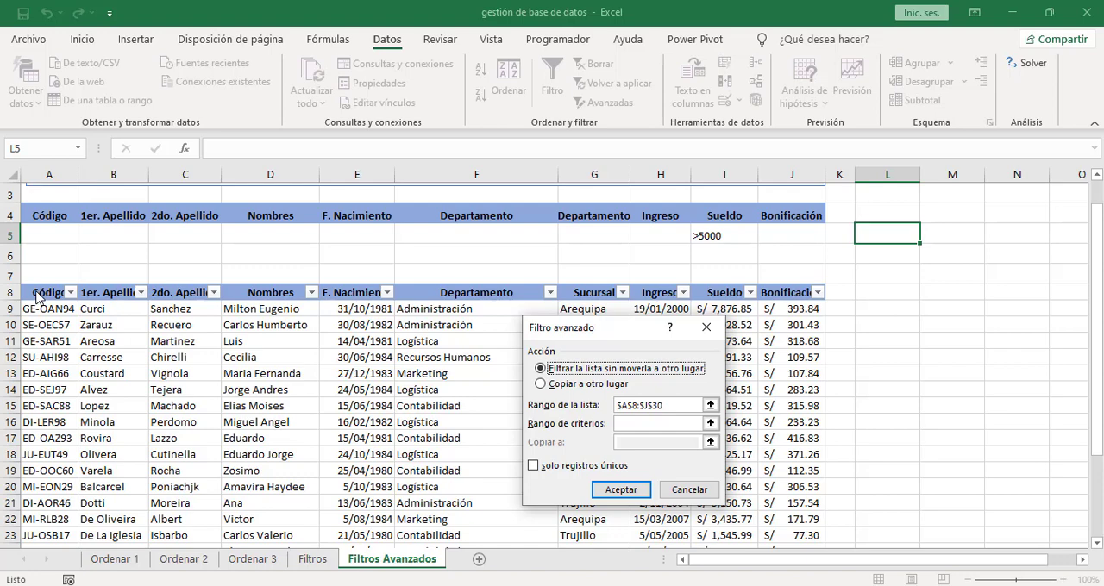
click(688, 405)
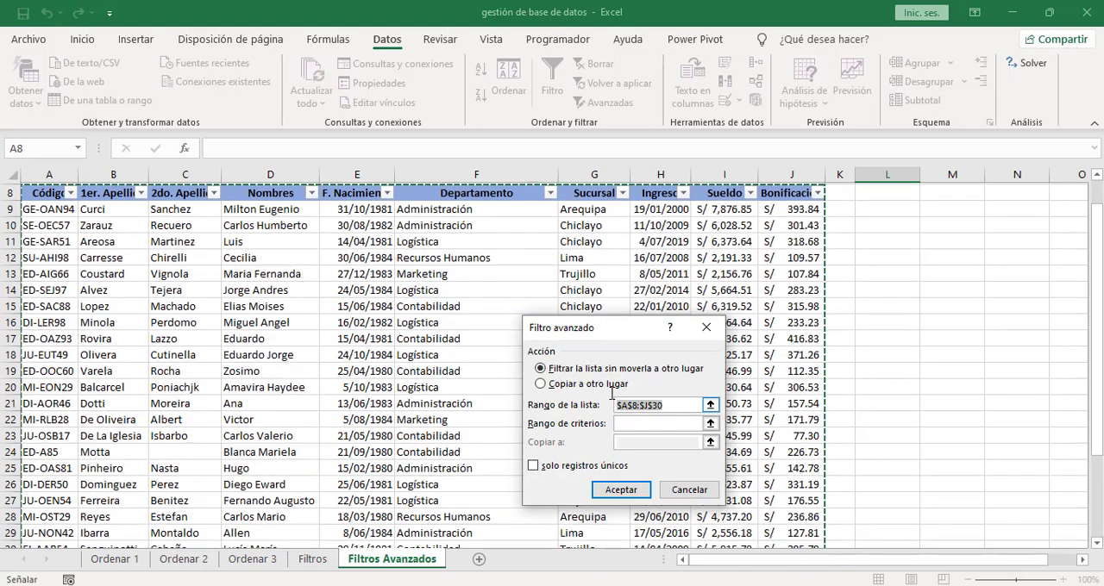
key(BackSpace)
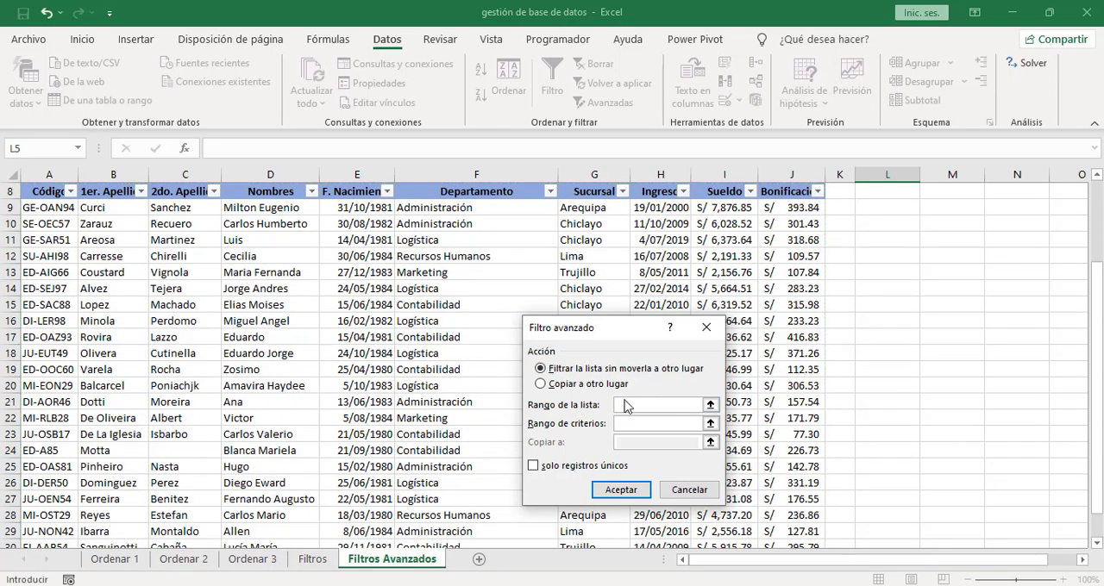
click(38, 191)
drag(38, 190, 787, 521)
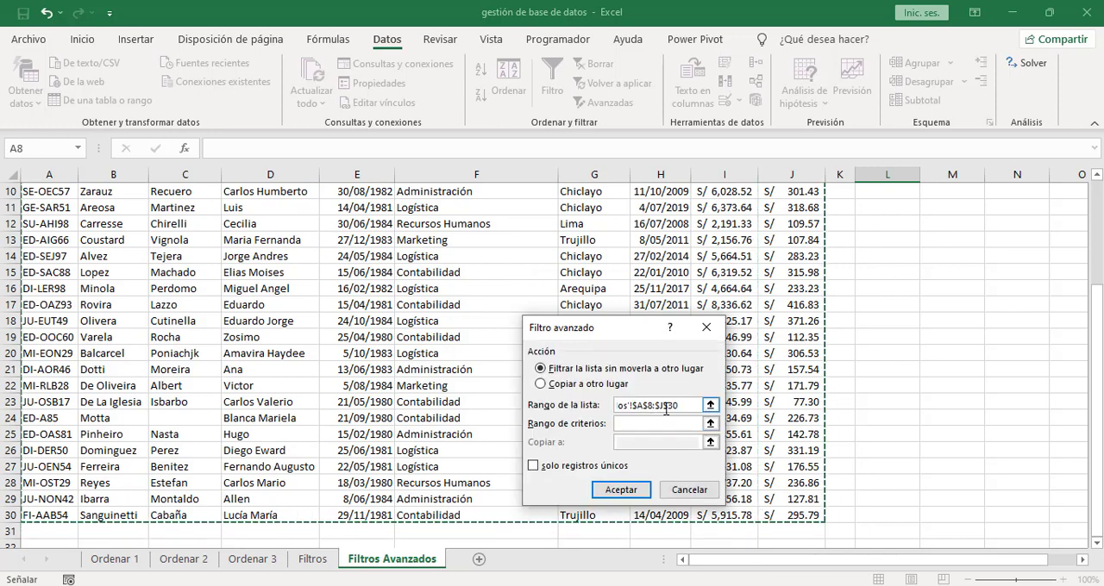
drag(1098, 394, 1098, 346)
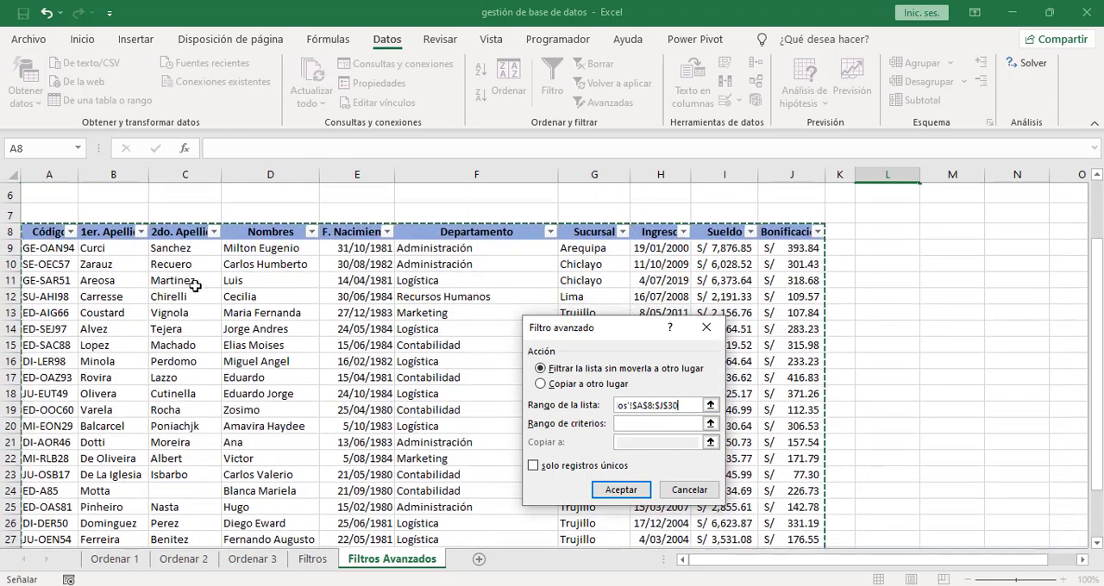
- Set the criteria range to the Sueldo header and its condition, I4:I5, and apply the advanced filter in place
click(627, 427)
scroll(677, 424, up, 2)
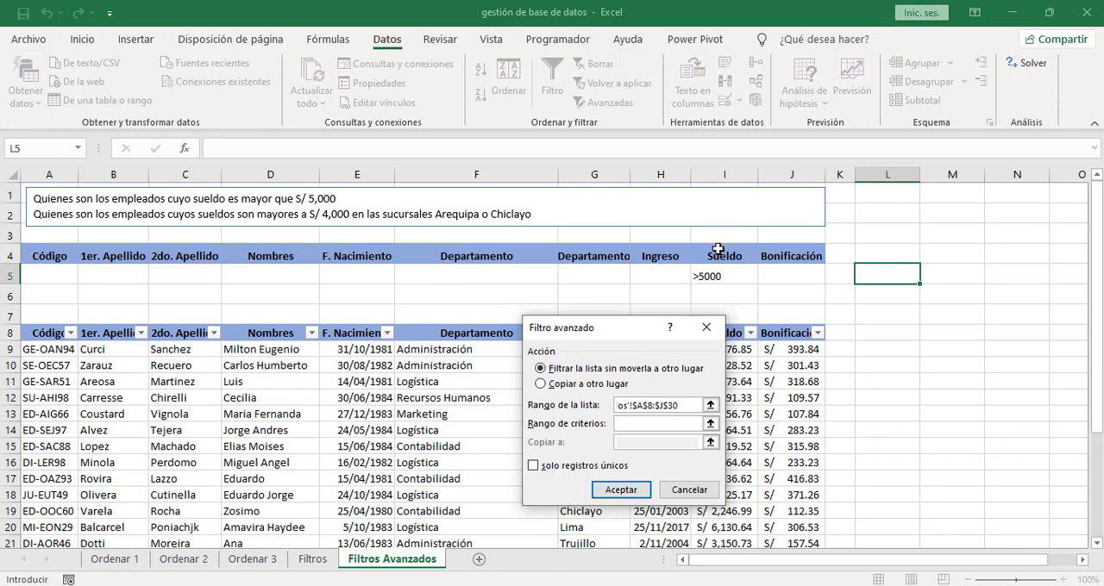
drag(717, 249, 710, 274)
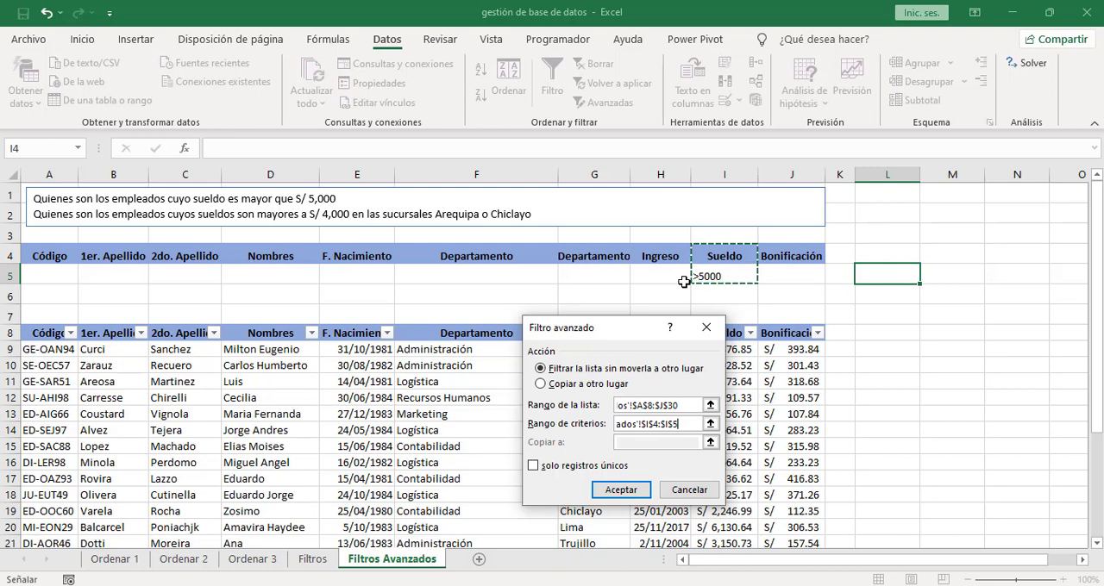
click(610, 489)
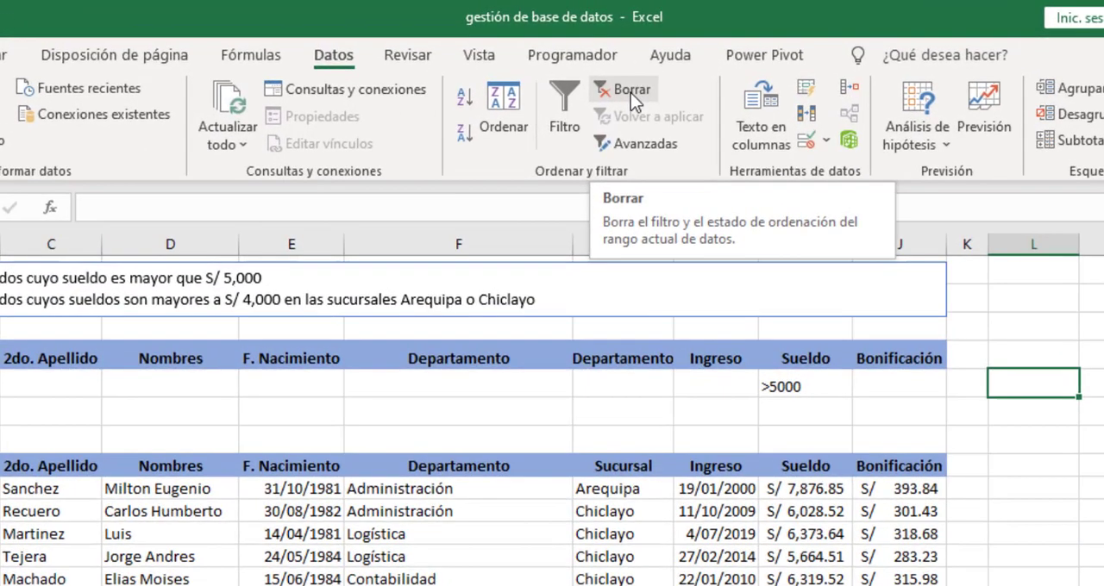
- Clear the advanced filter and replace the Sueldo criterion in I5 with >4000
click(631, 92)
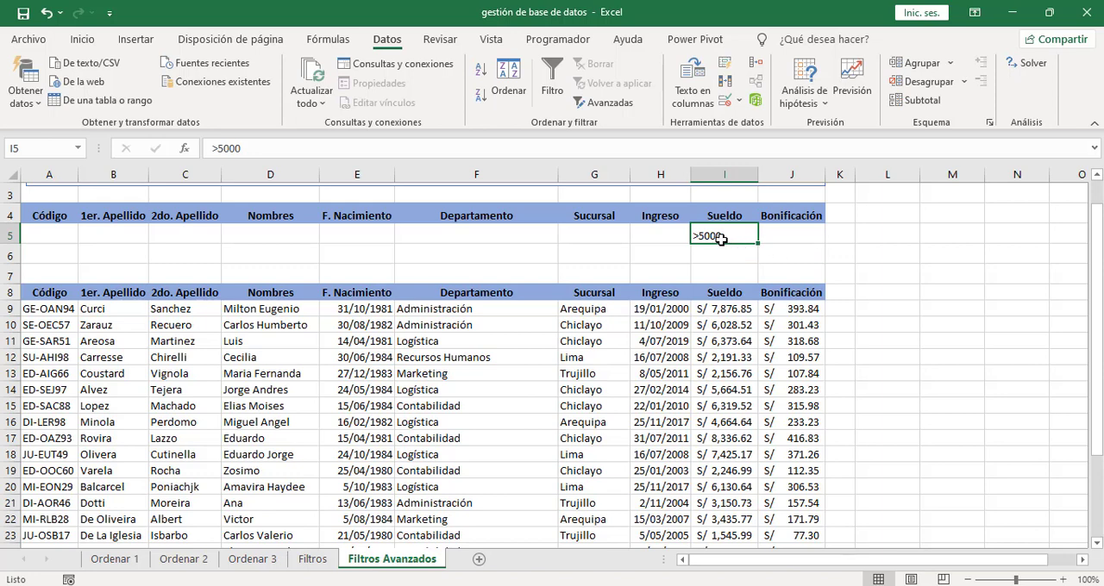
key(Delete)
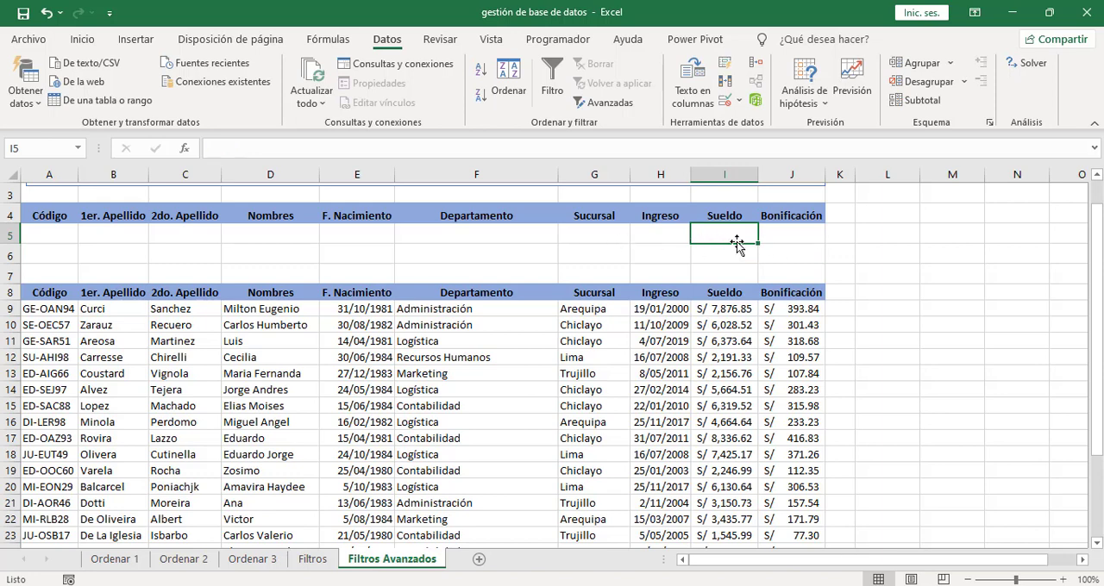
scroll(1097, 256, up, 1)
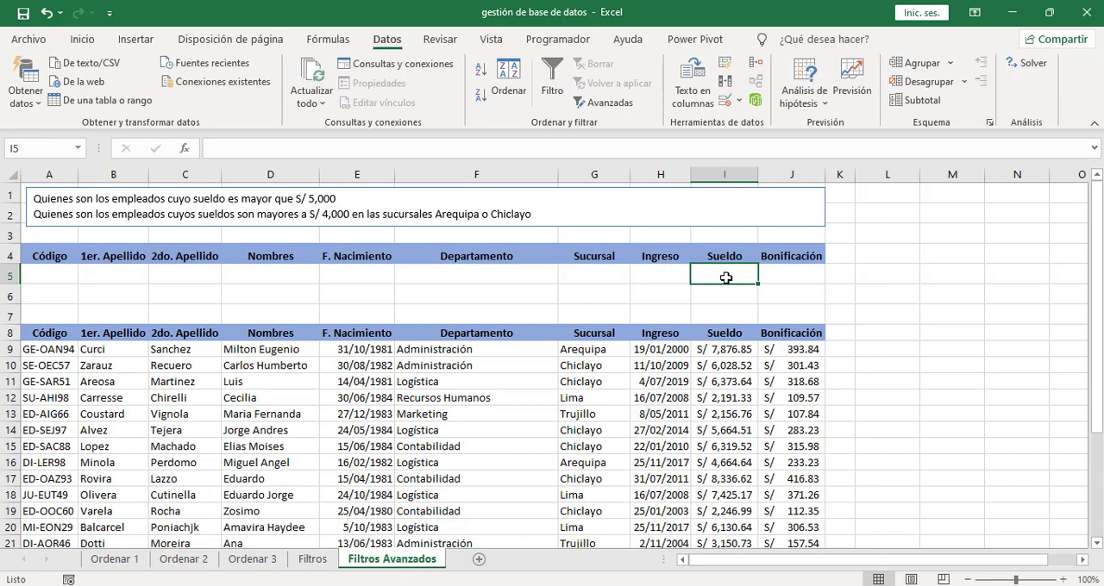
text(>)
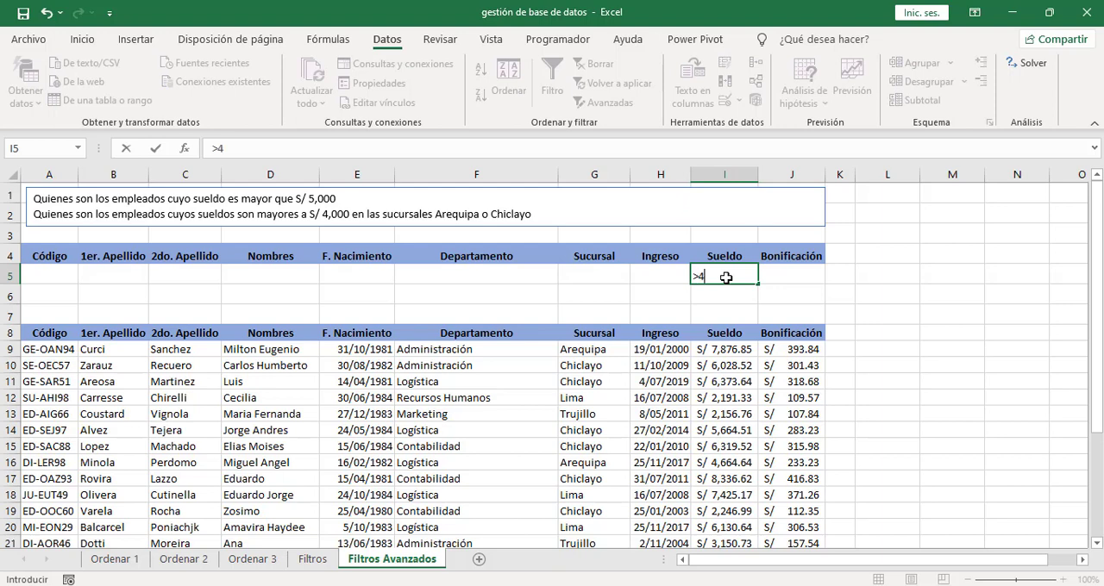
text(4000)
key(Return)
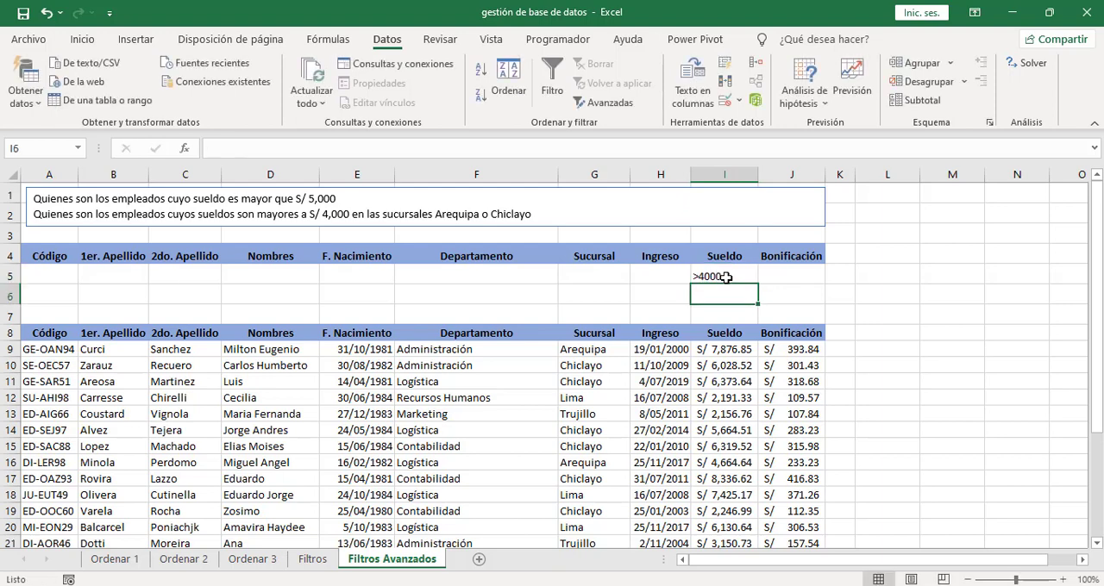
- Enter Arequipa in G5 and Chiclayo in G6 as the Sucursal criteria
click(603, 277)
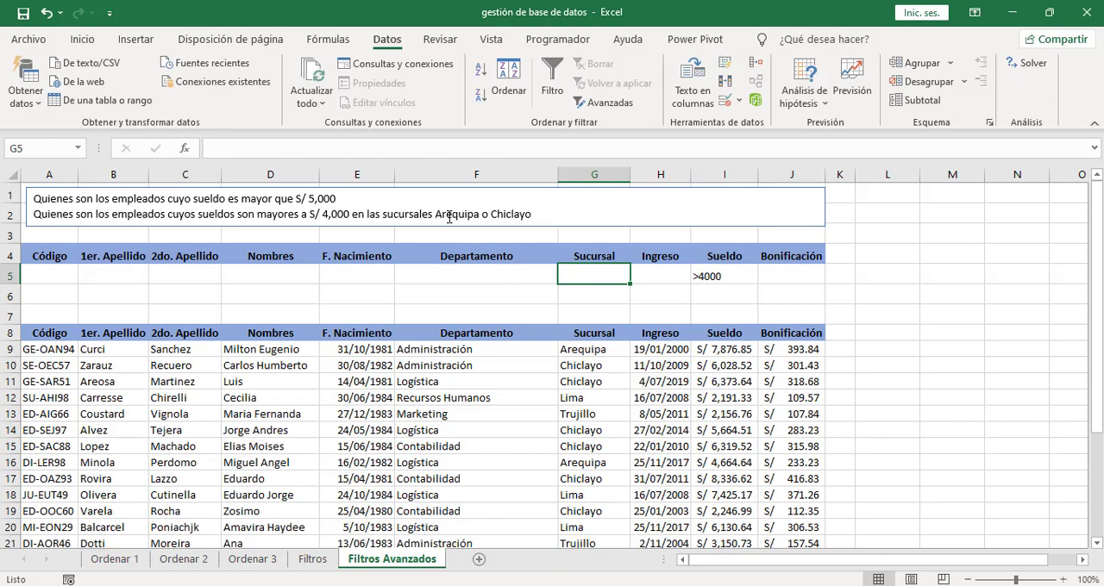
text(Arequipa)
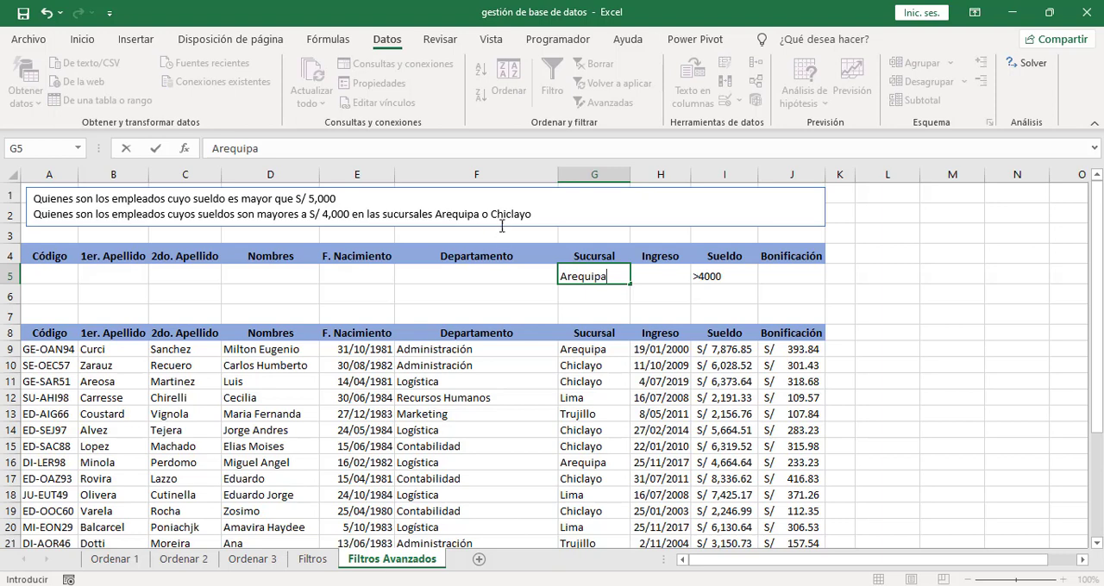
click(576, 298)
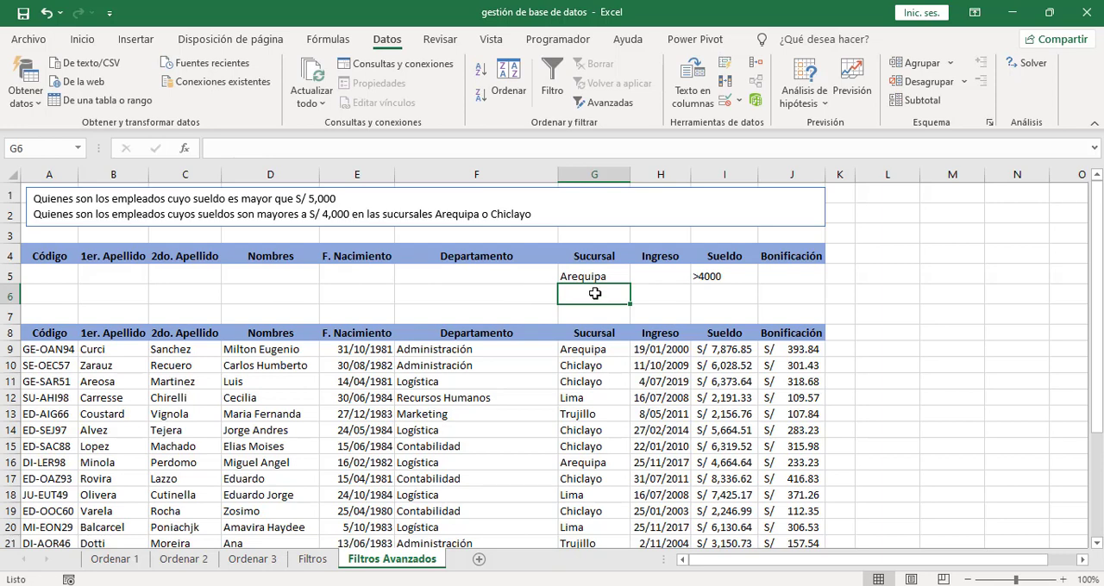
text(Chiclayo)
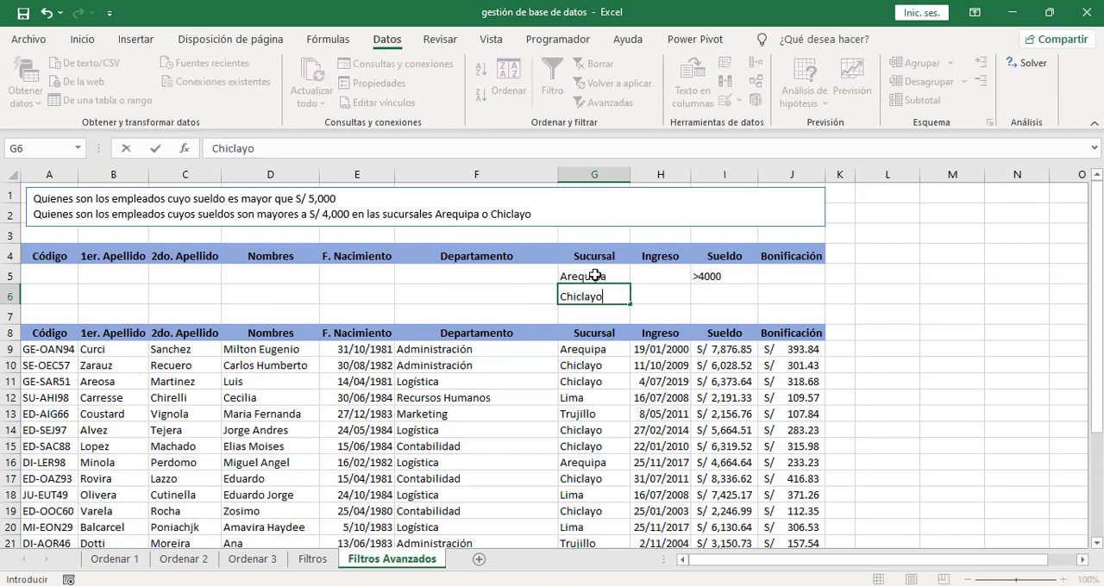
click(596, 276)
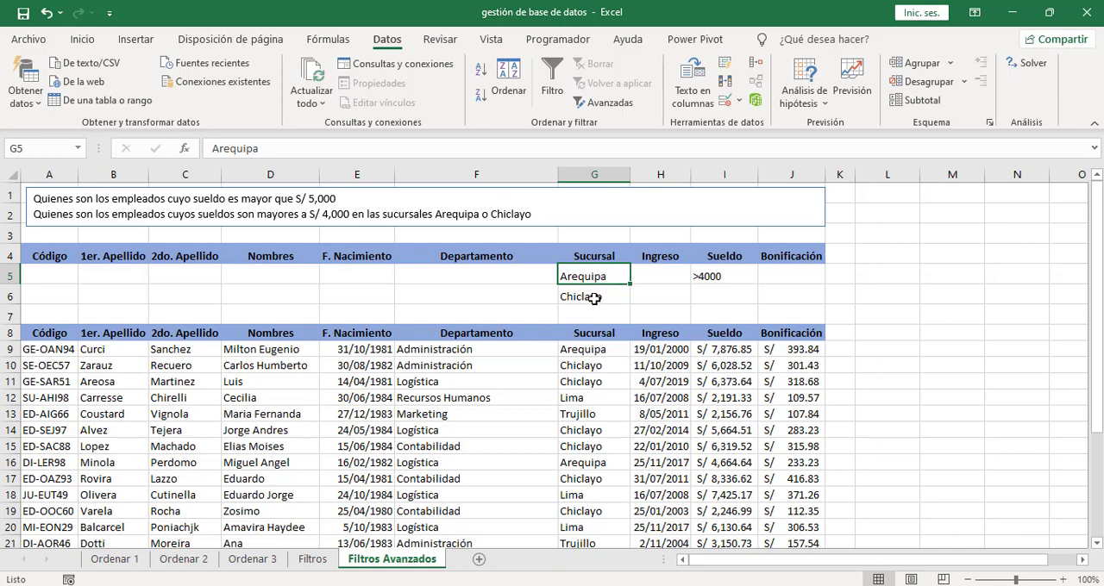
- Add the criterion >4000 under Sueldo in I6 for the Chiclayo row
click(721, 300)
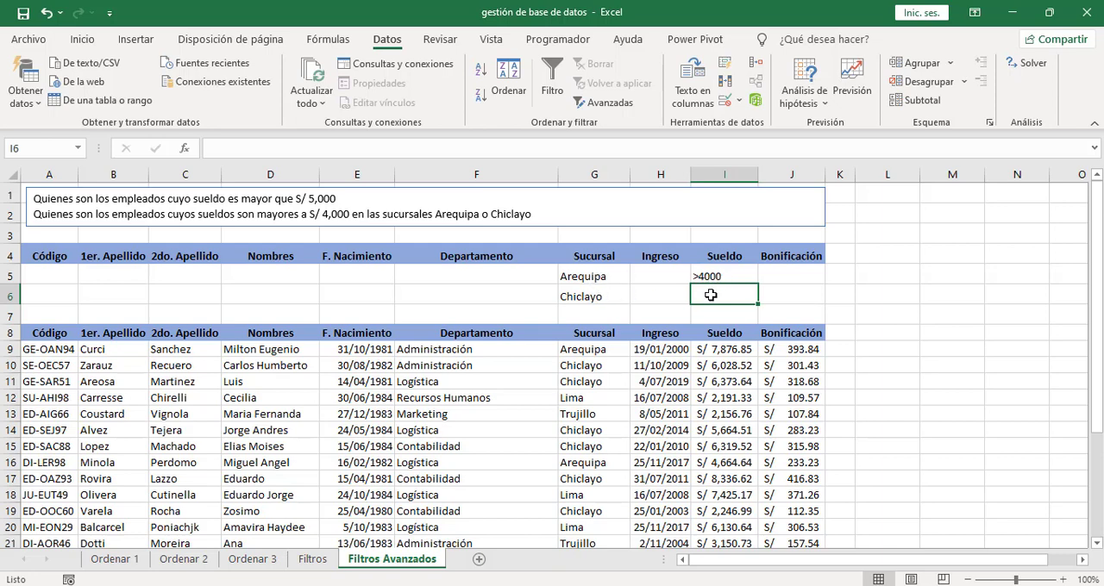
text(>)
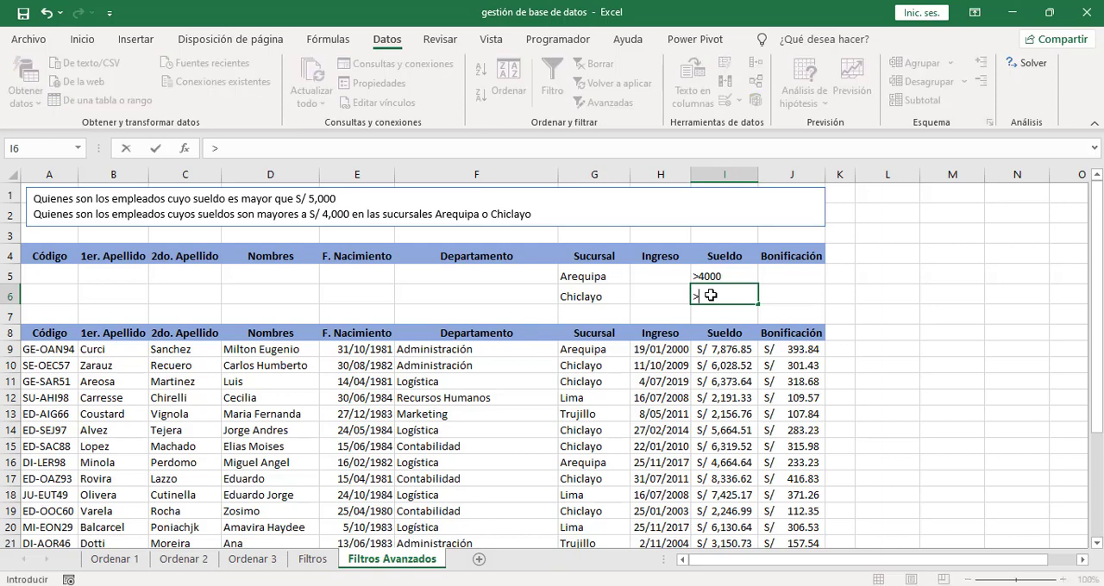
text(4000)
key(Return)
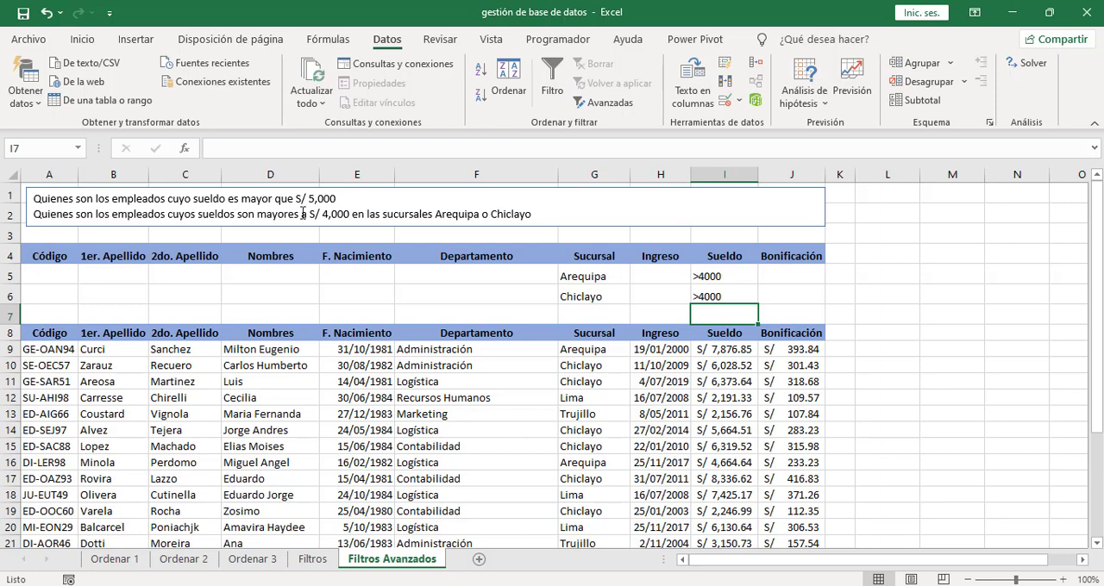
- Apply an in-place advanced filter to the list A8:J30 with criteria range G4:I6, and review the filtered Sucursal and Sueldo columns
click(585, 275)
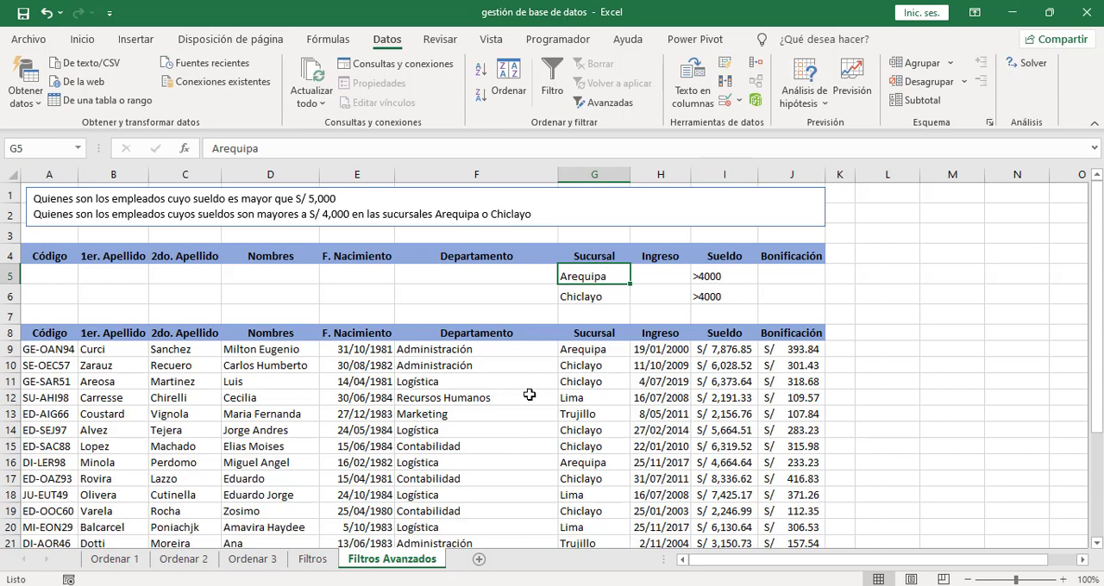
click(448, 416)
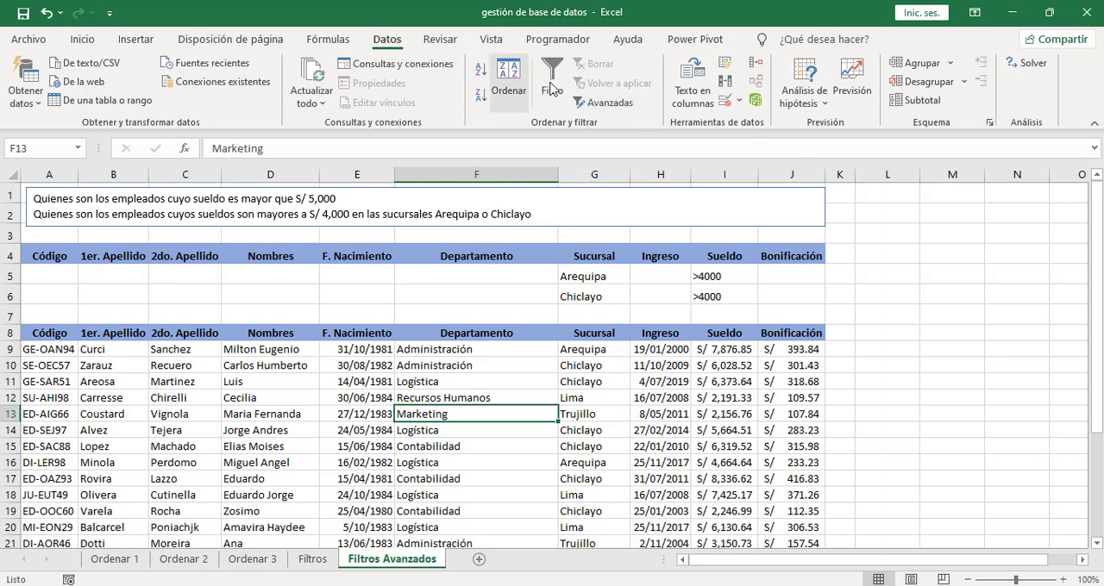
click(610, 102)
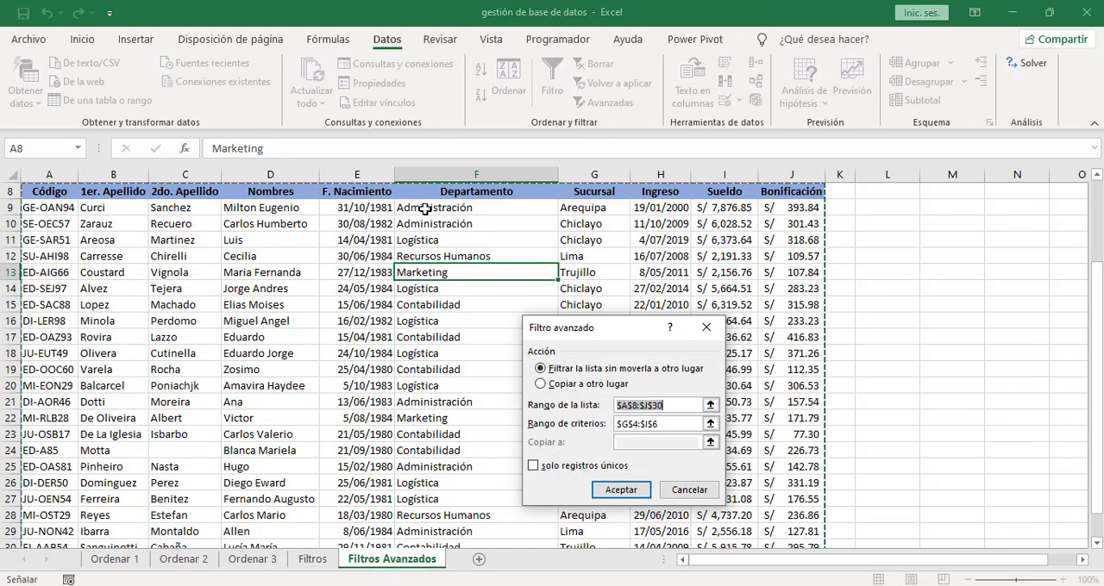
drag(1088, 349, 1006, 279)
click(678, 424)
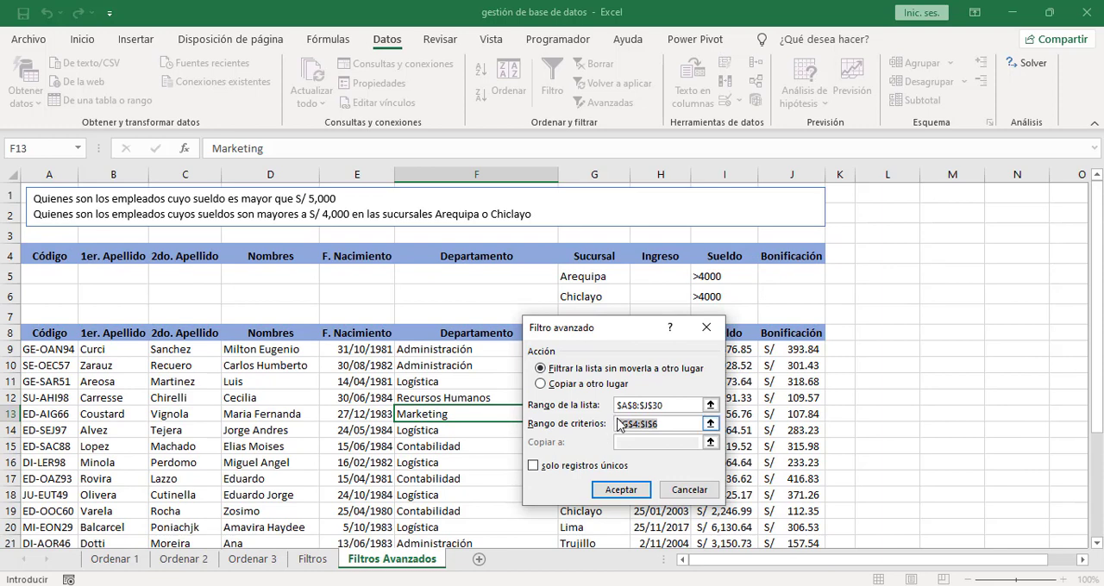
key(BackSpace)
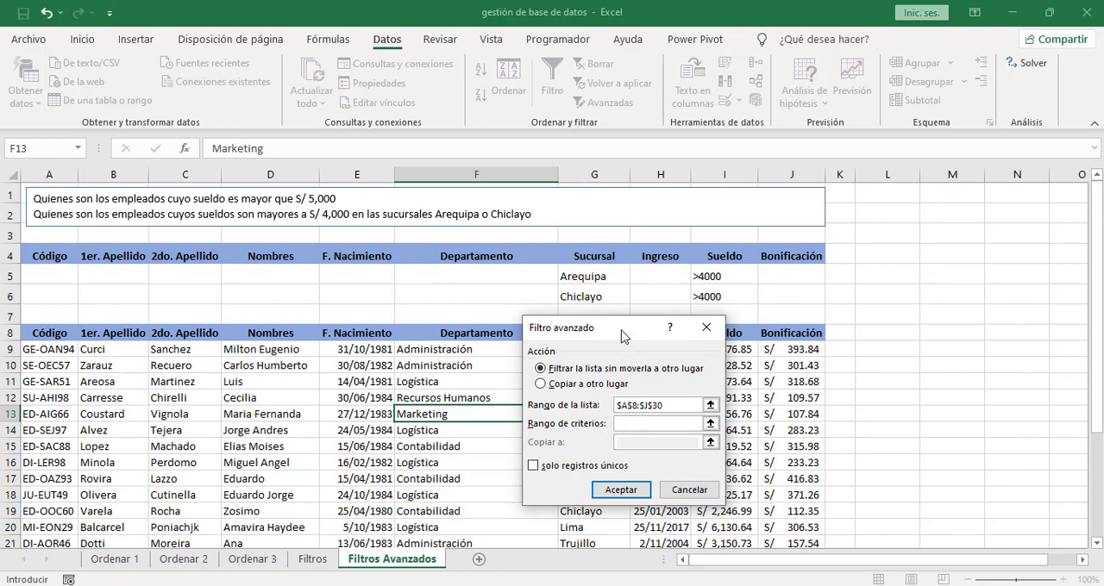
drag(623, 328, 940, 273)
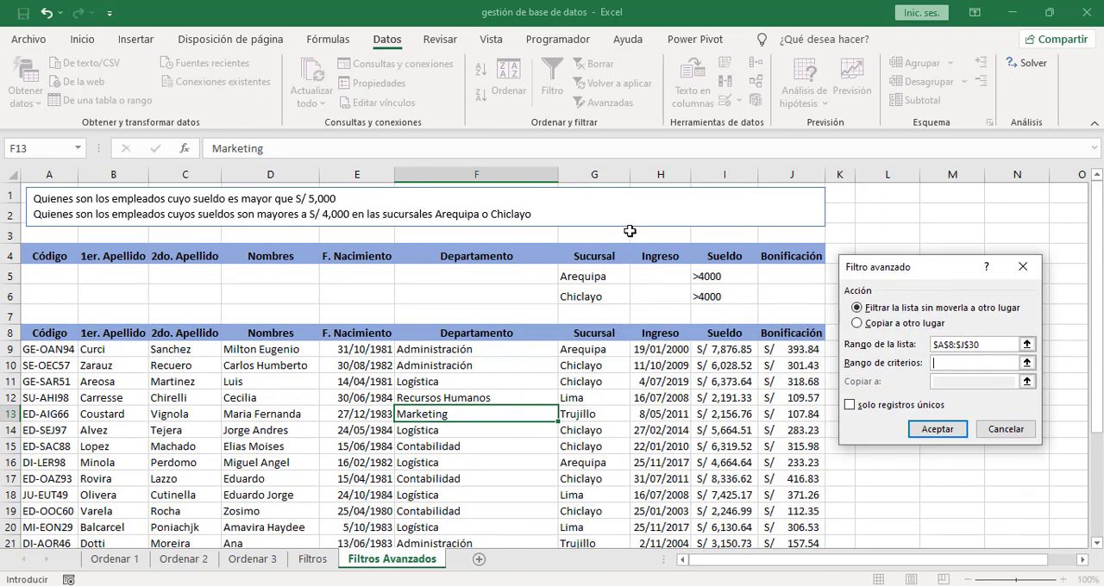
click(586, 259)
drag(586, 259, 707, 295)
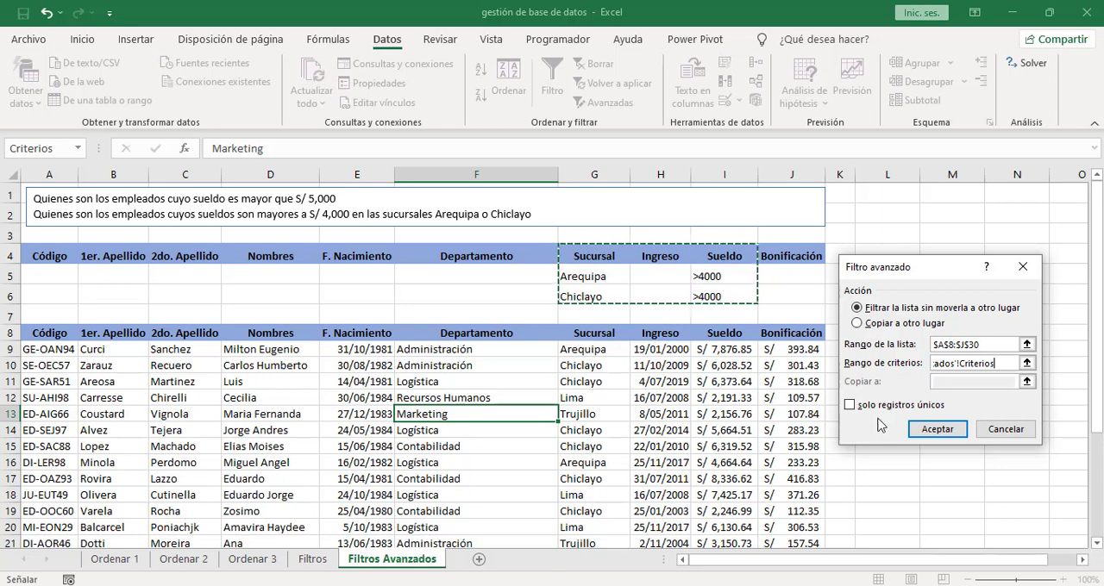
click(930, 431)
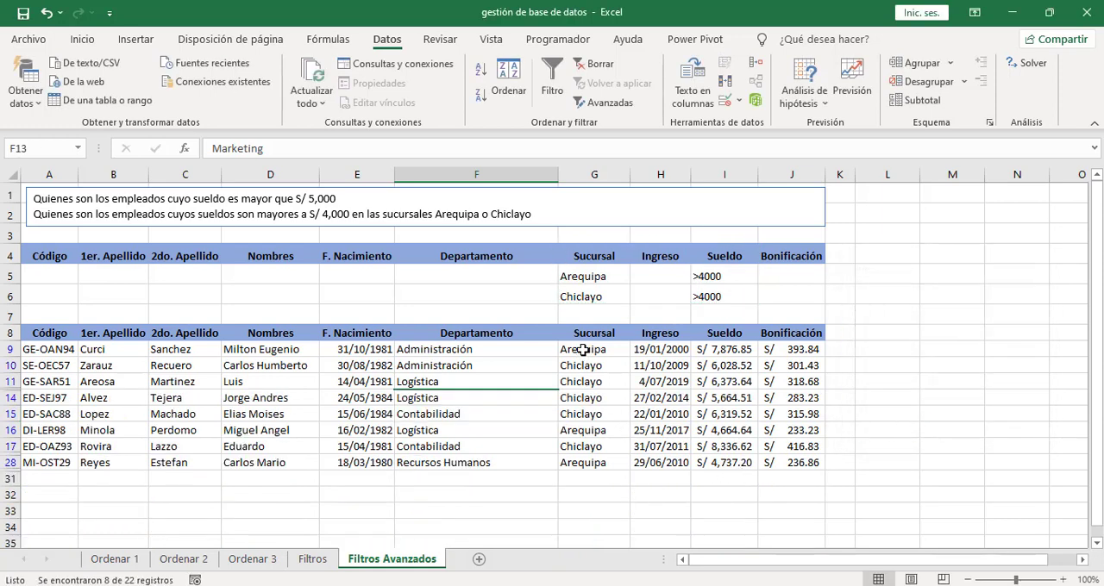
drag(580, 349, 580, 462)
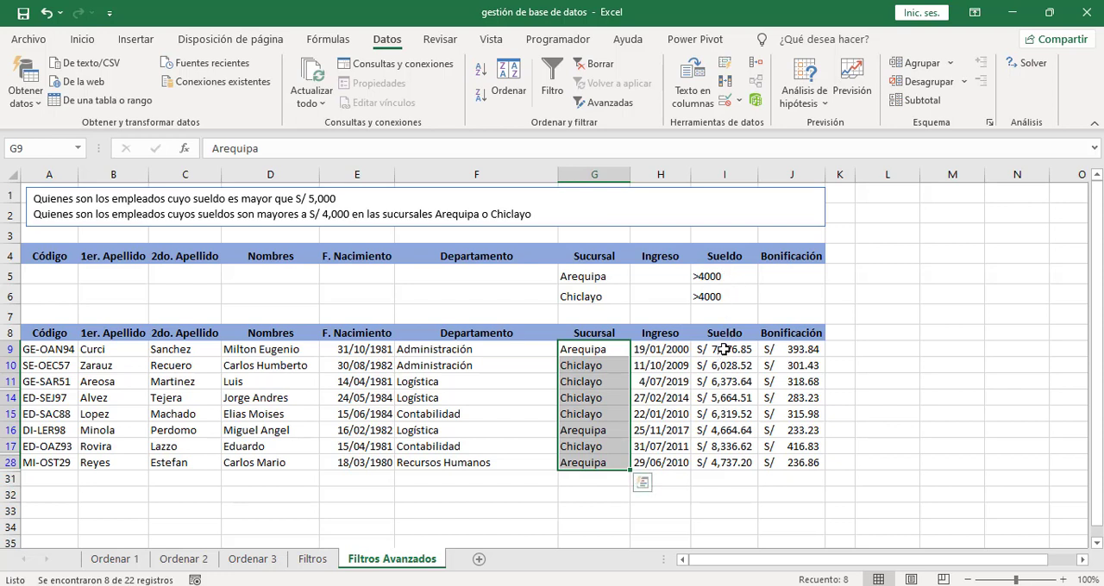
drag(723, 352, 734, 461)
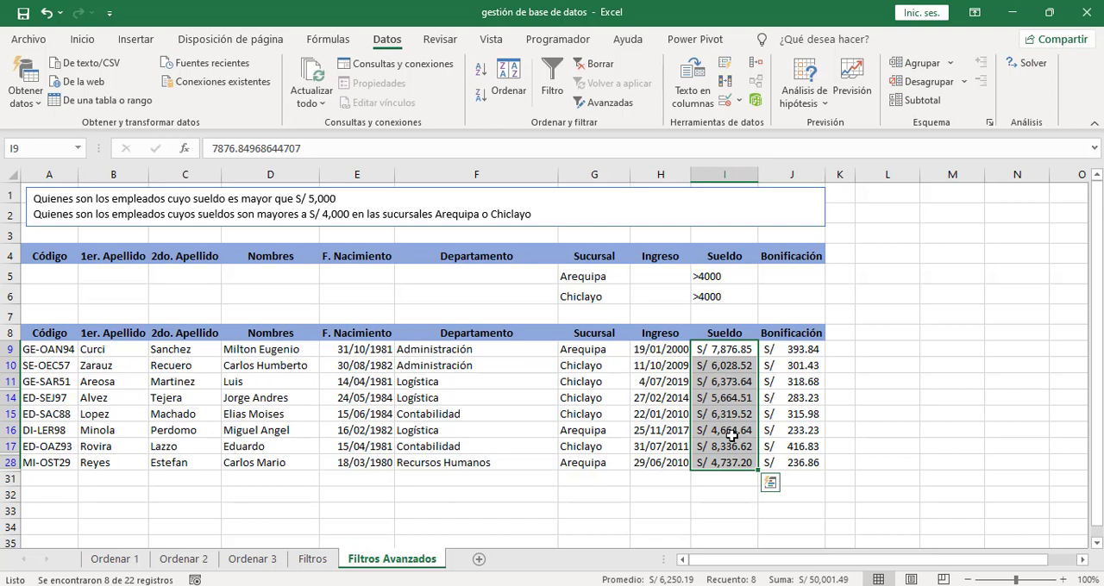
click(732, 436)
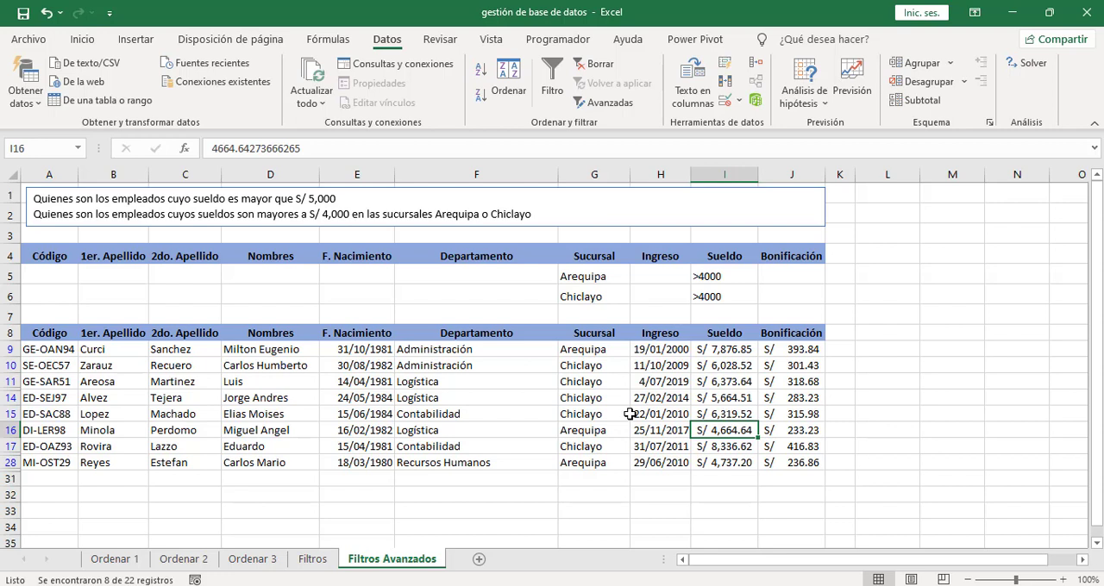
- Clear the advanced filter and delete the Sucursal and Sueldo criteria in G5:I6
click(606, 70)
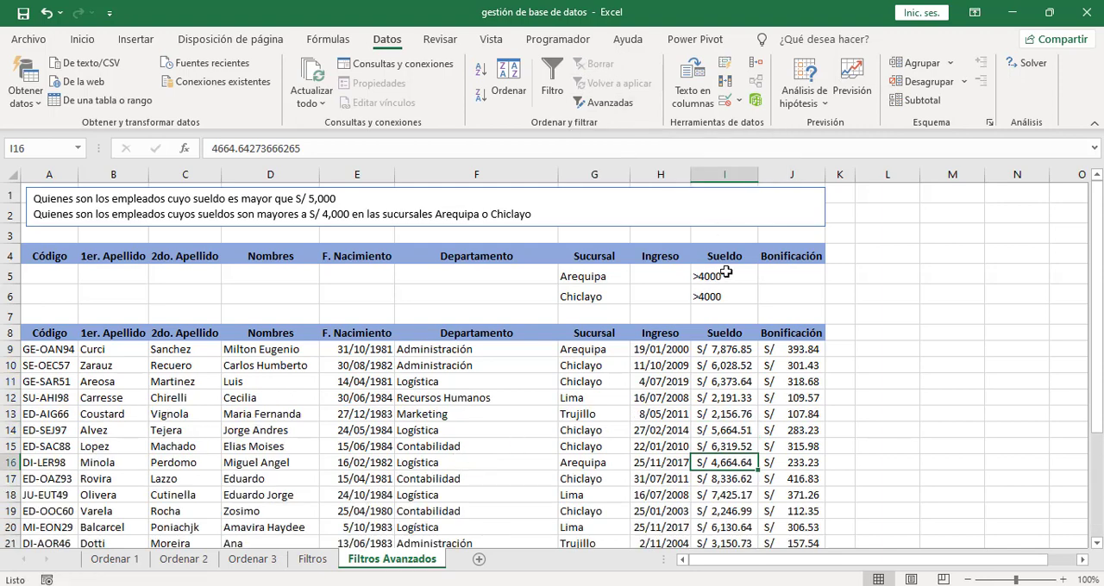
drag(723, 275, 582, 299)
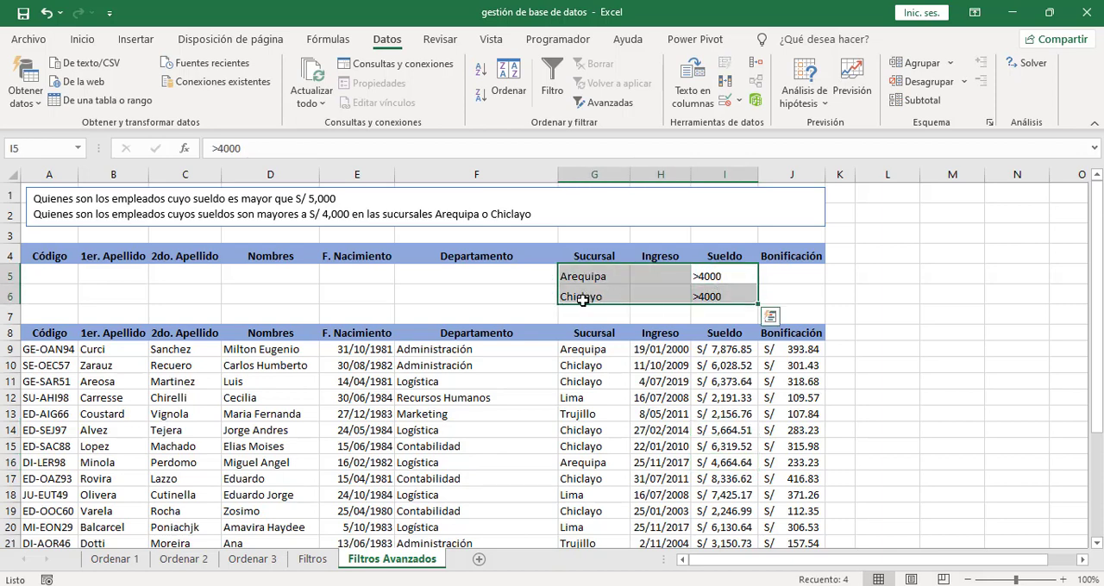
key(Delete)
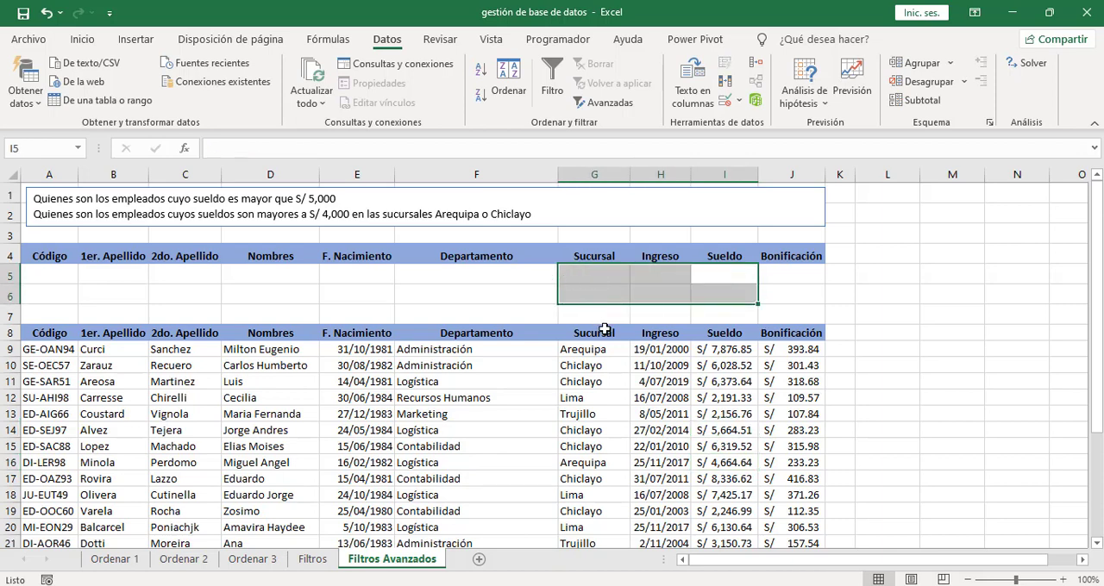
click(593, 280)
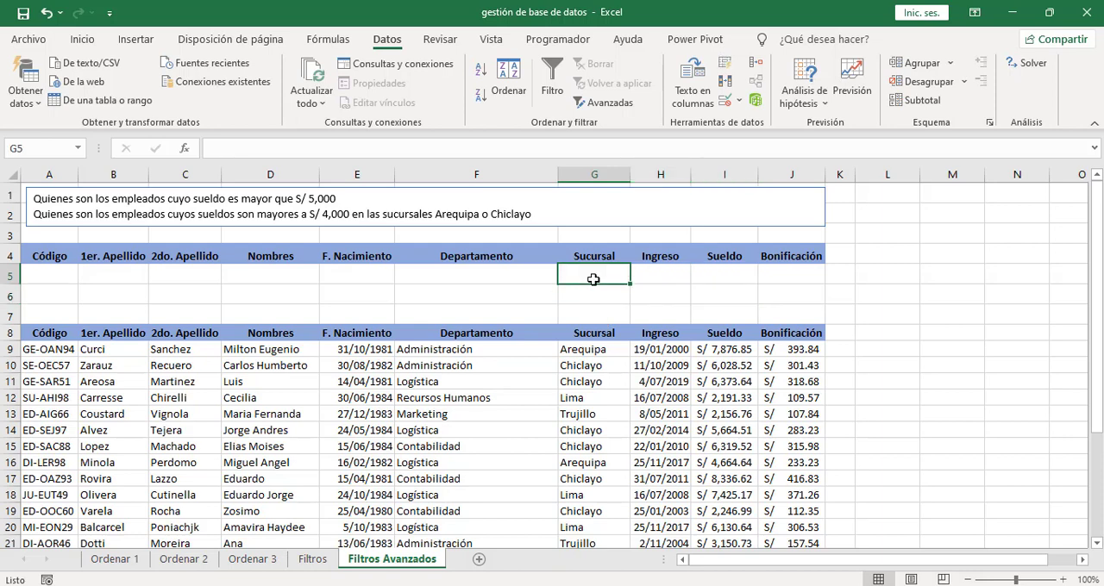